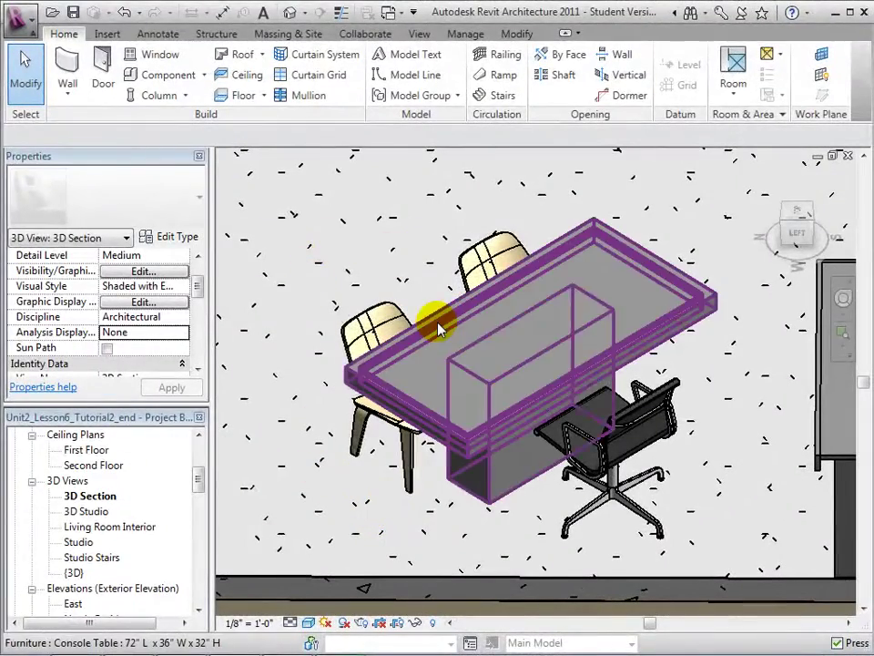
# Duplicate the Wood material into a new material named Wood Table
pyautogui.click(435, 314)
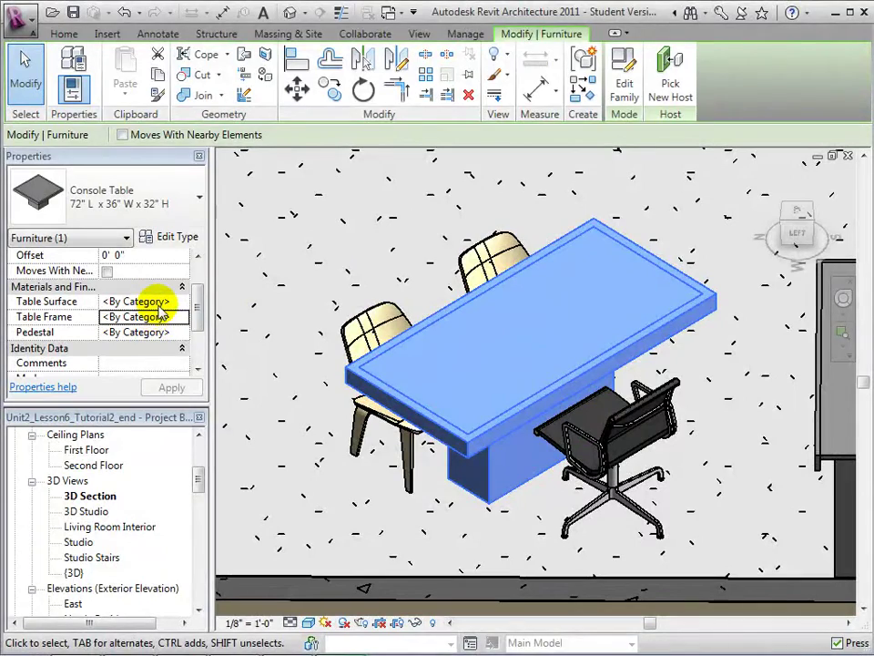
pyautogui.click(280, 307)
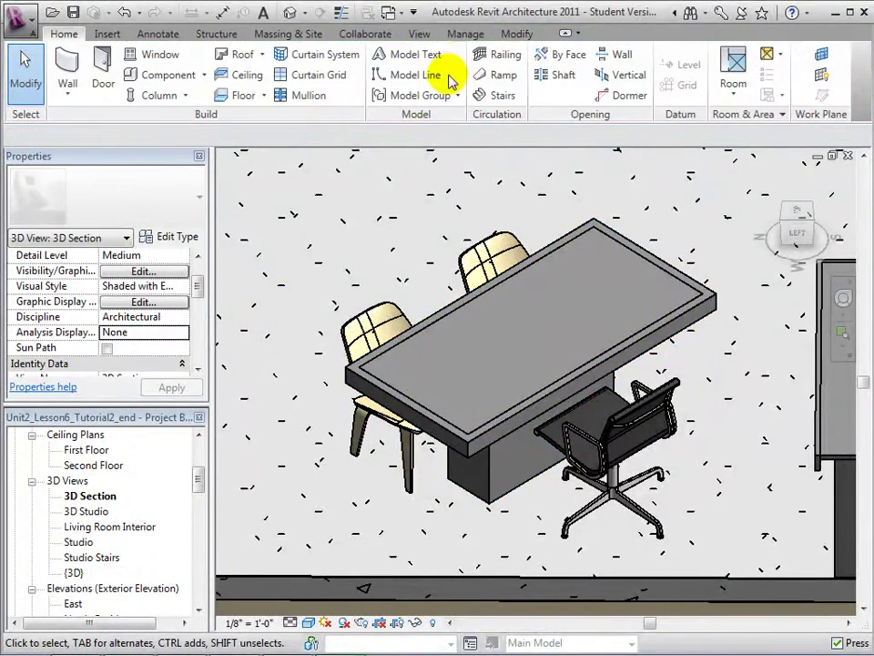
pyautogui.click(462, 36)
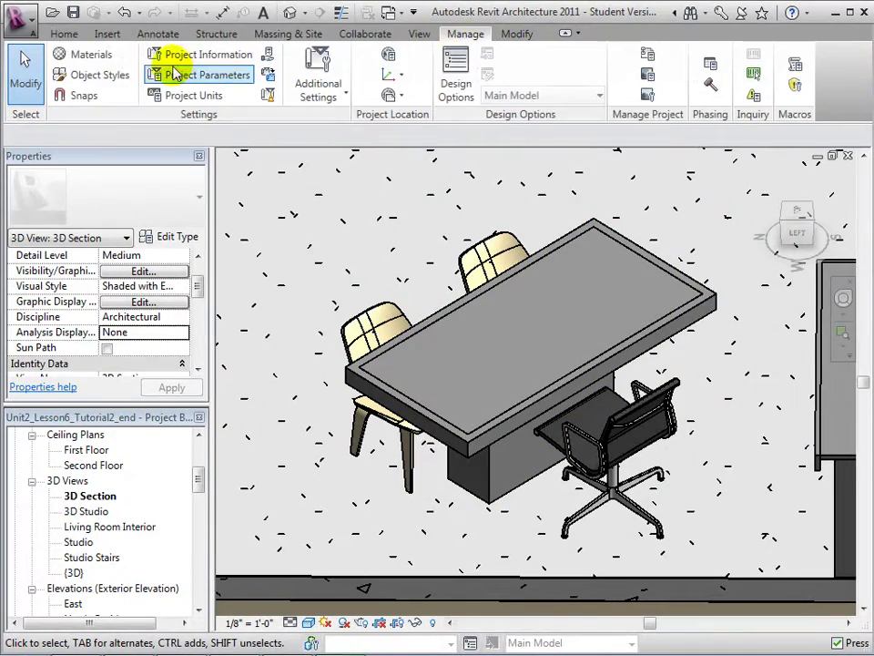
pyautogui.click(97, 55)
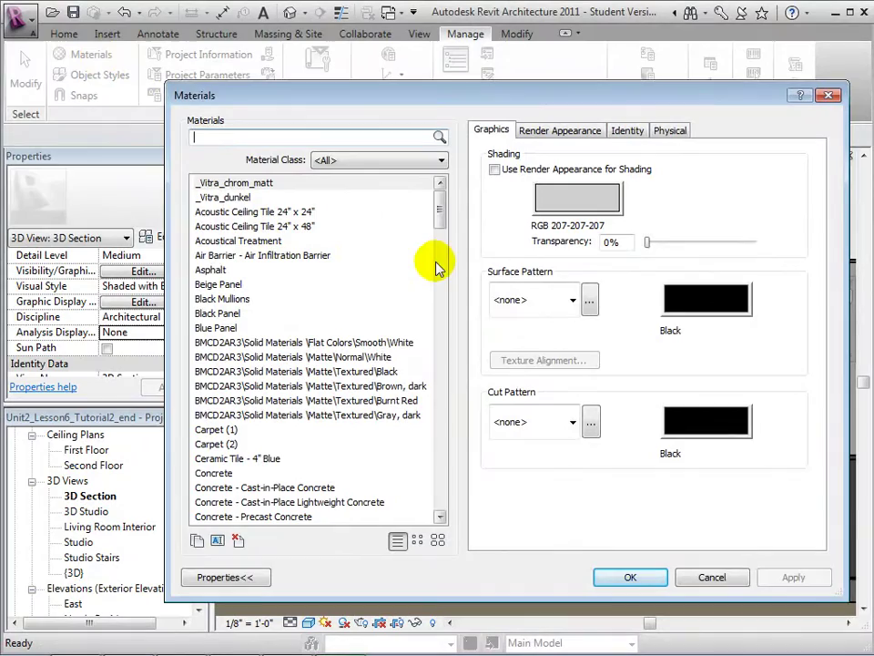
pyautogui.moveTo(440, 210)
pyautogui.mouseDown()
pyautogui.moveTo(467, 441)
pyautogui.moveTo(464, 472)
pyautogui.moveTo(450, 467)
pyautogui.mouseUp()
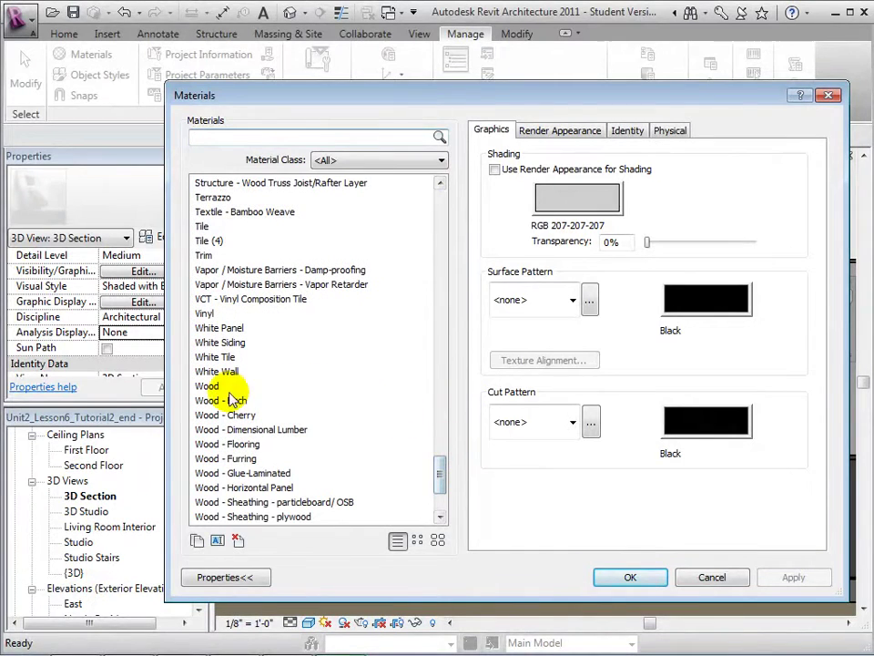
pyautogui.click(211, 386)
pyautogui.click(198, 541)
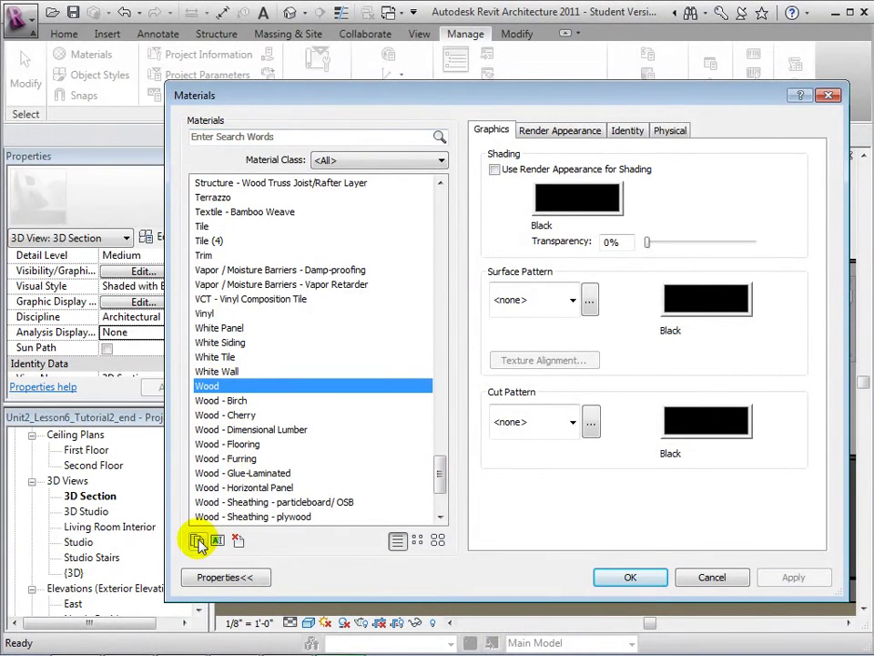
pyautogui.click(197, 541)
pyautogui.write('Wood Table')
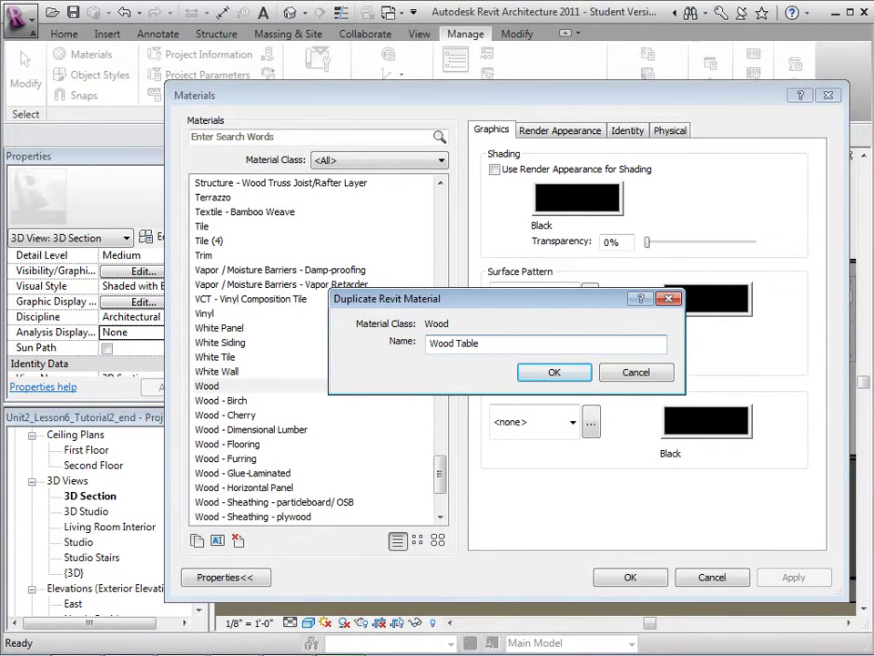
pyautogui.press('Return')
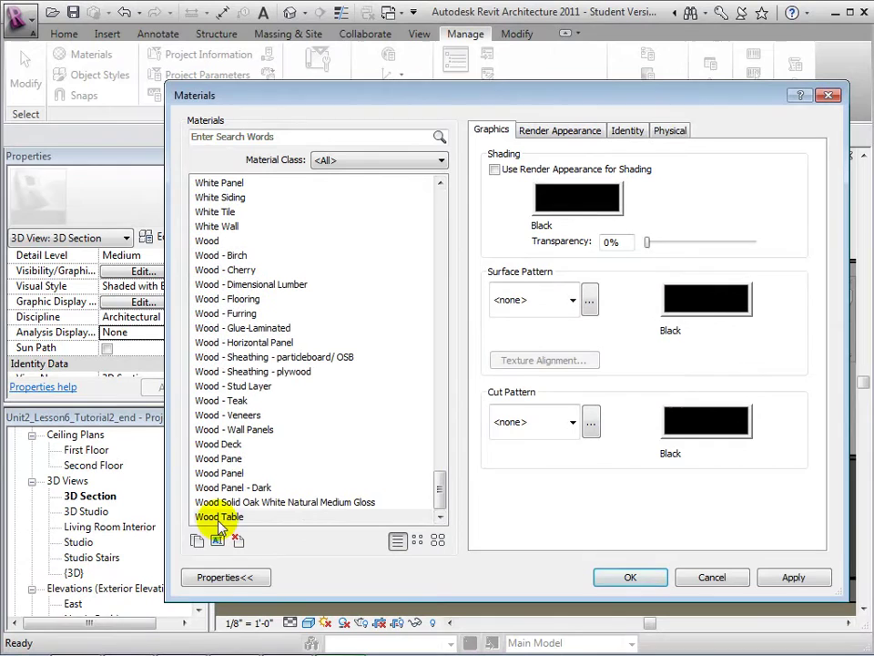
# Set Wood Table's shading colour to orange-brown, RGB 204-102-000
pyautogui.click(218, 519)
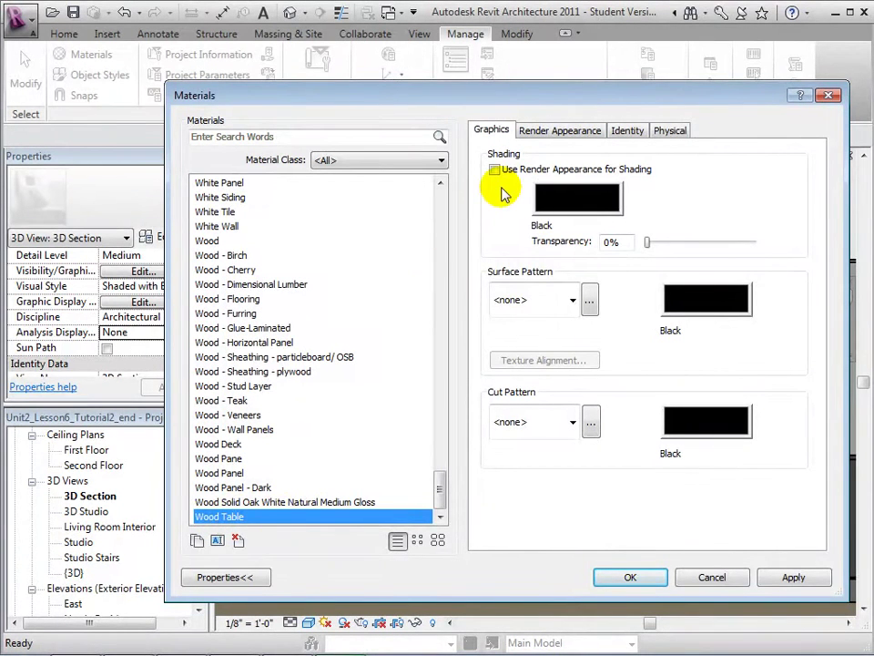
pyautogui.click(564, 203)
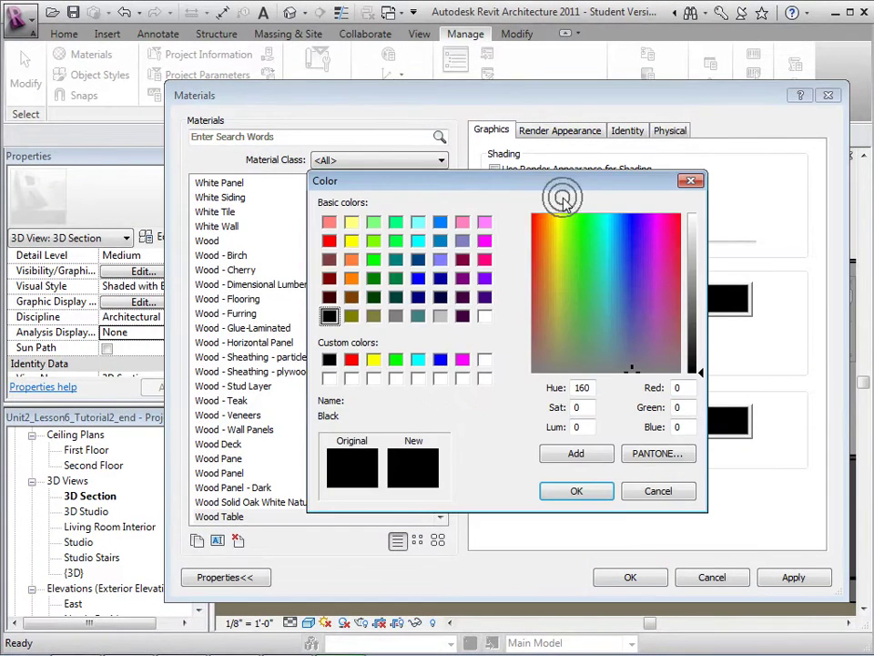
pyautogui.click(351, 297)
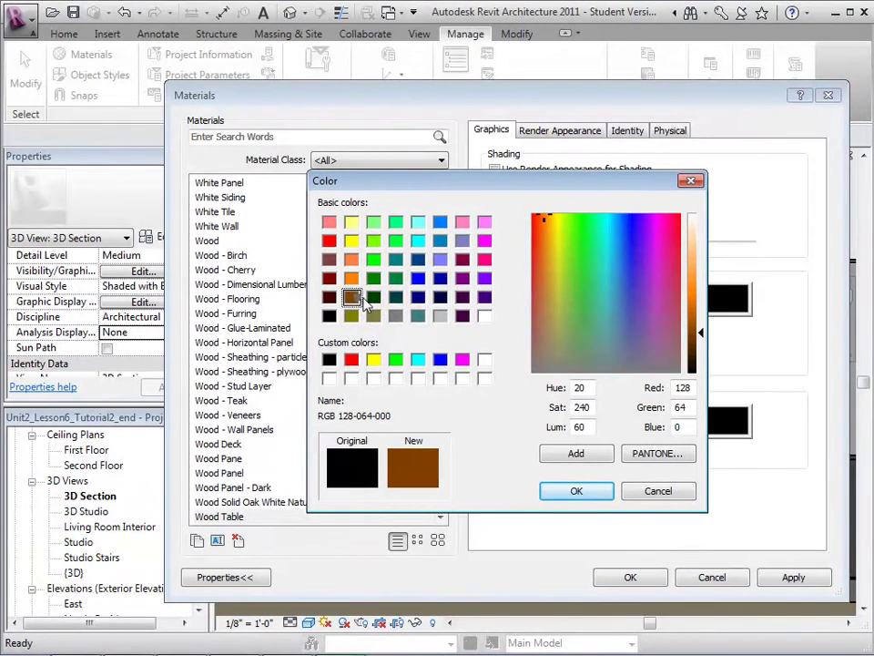
pyautogui.moveTo(702, 335)
pyautogui.mouseDown()
pyautogui.moveTo(703, 297)
pyautogui.moveTo(706, 326)
pyautogui.moveTo(705, 300)
pyautogui.moveTo(703, 314)
pyautogui.mouseUp()
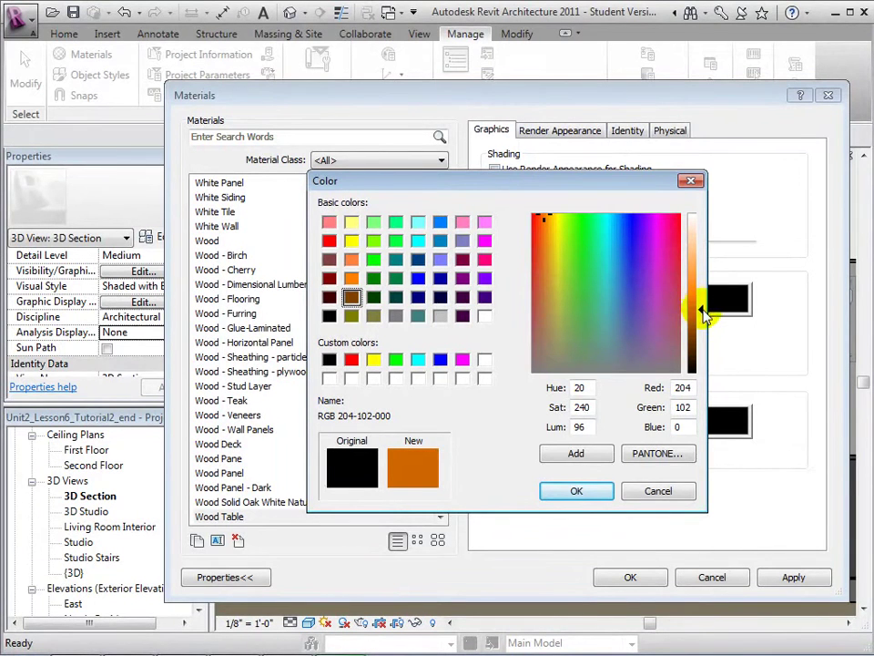
pyautogui.click(576, 493)
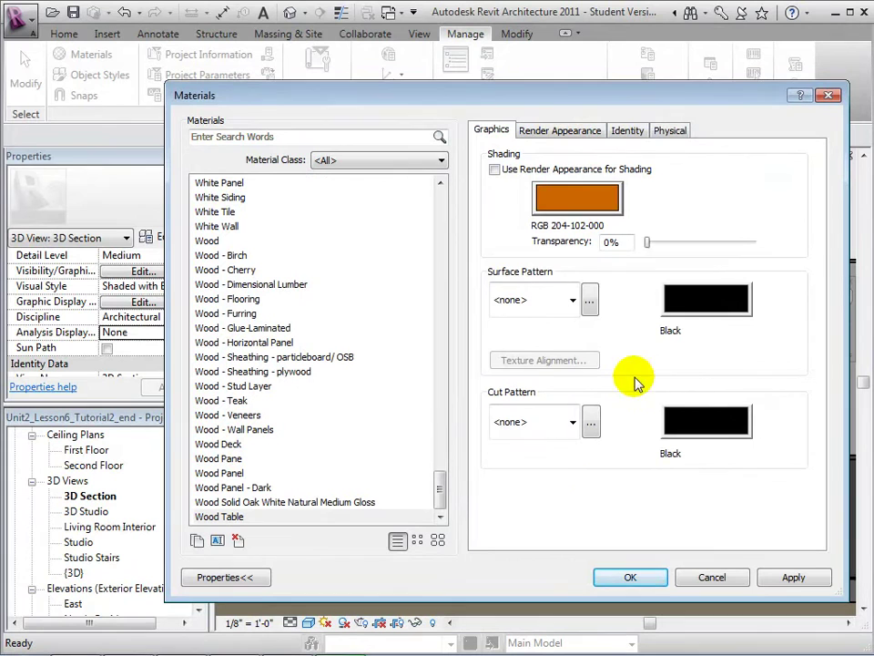
# Give Wood Table the Wood 1 surface pattern and close the Materials dialog
pyautogui.click(574, 301)
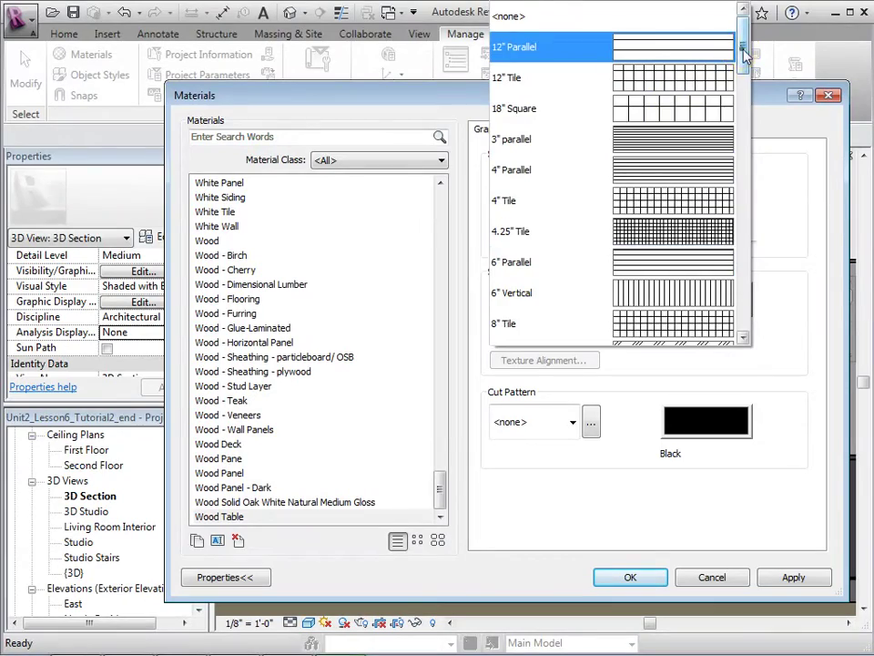
pyautogui.moveTo(744, 57); pyautogui.dragTo(752, 301)
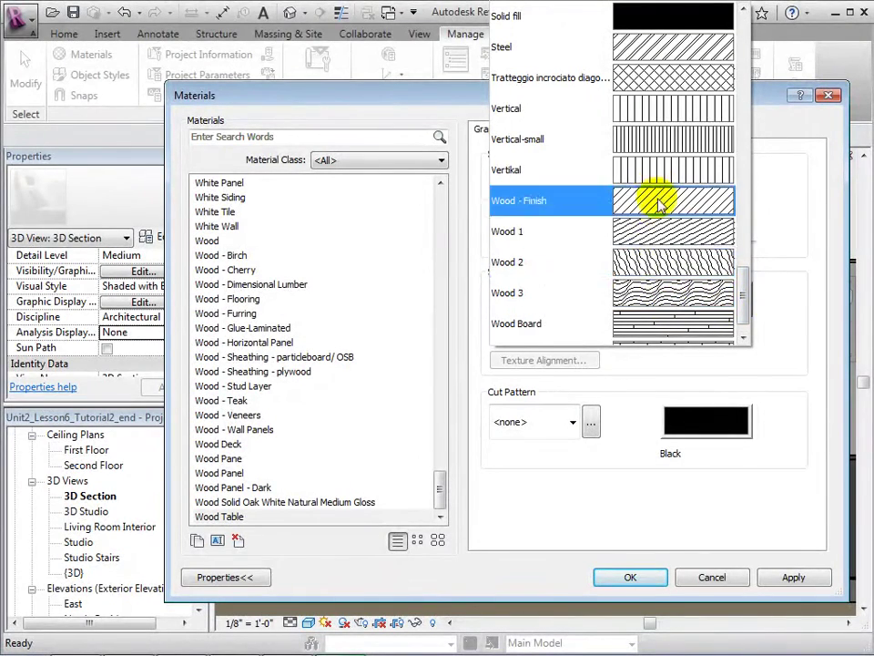
pyautogui.click(654, 239)
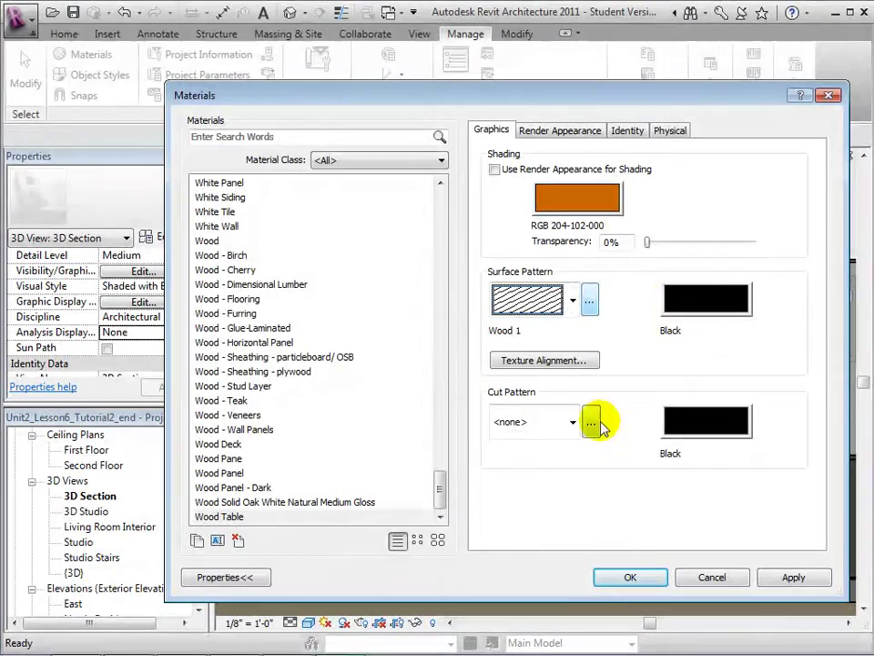
pyautogui.click(606, 576)
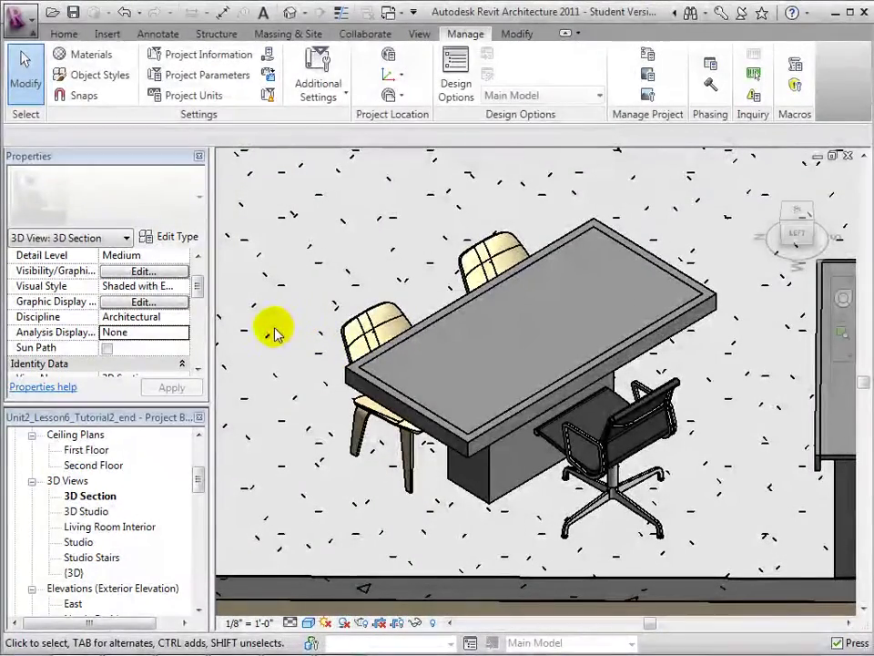
# Assign Wood Table as the console table's Table Frame material
pyautogui.click(354, 373)
pyautogui.click(179, 318)
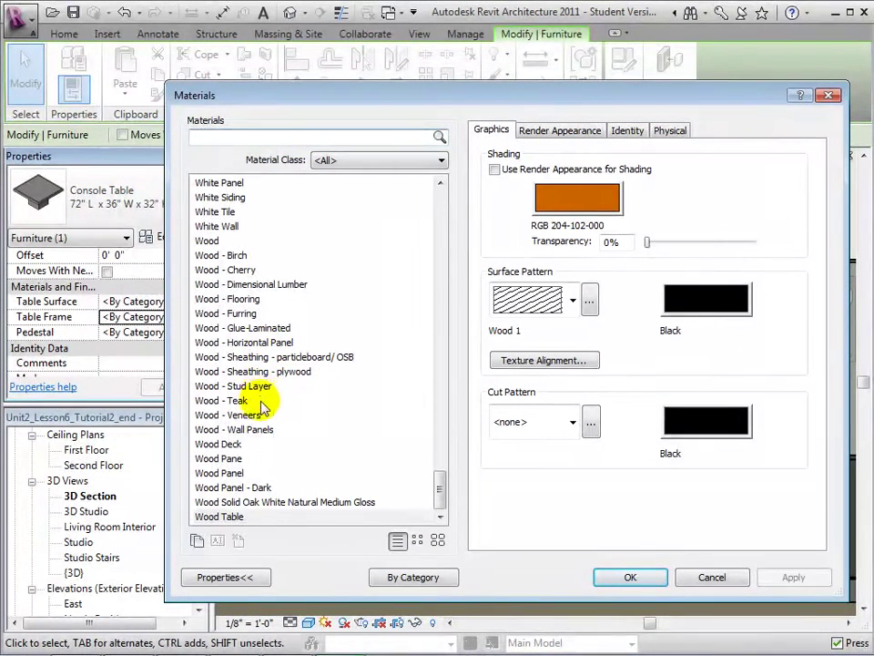
pyautogui.click(240, 519)
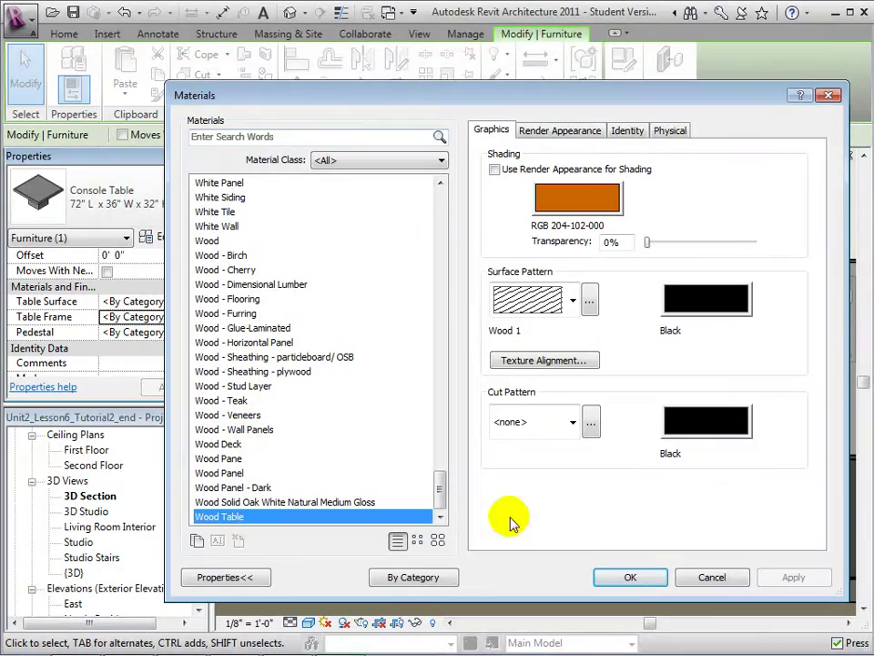
pyautogui.click(652, 577)
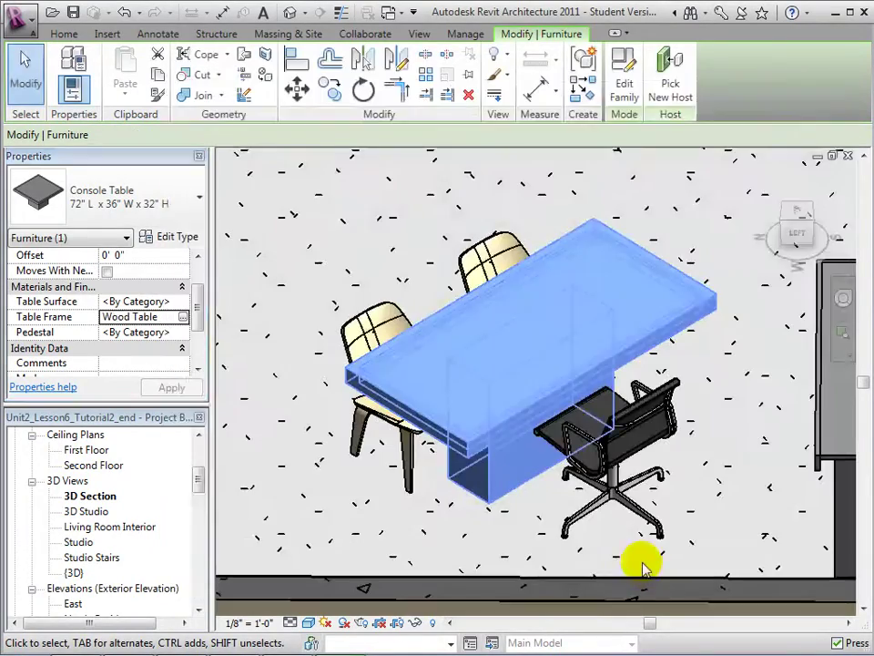
pyautogui.click(342, 504)
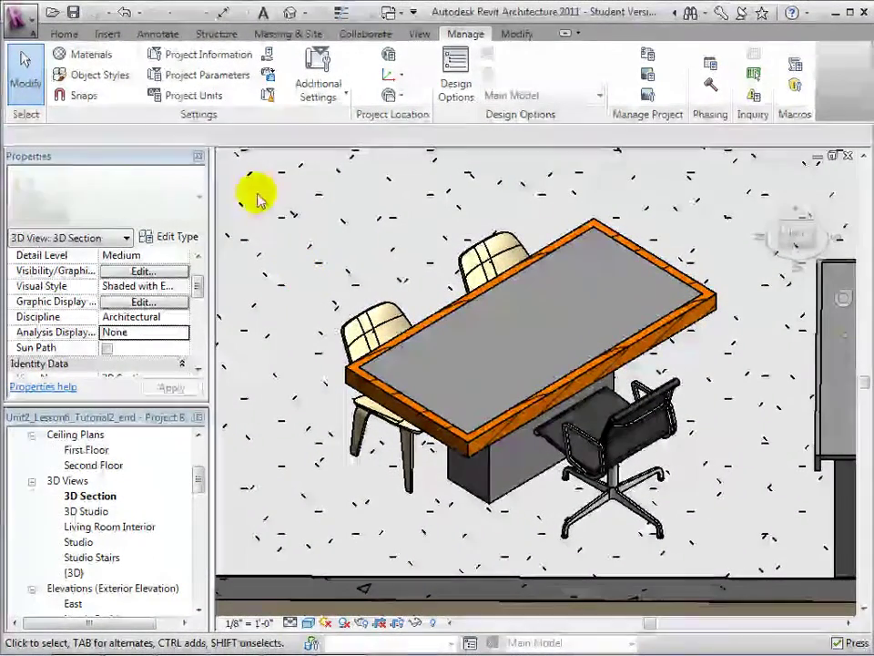
# Duplicate the Glass material into a new material named Glass Table
pyautogui.click(85, 56)
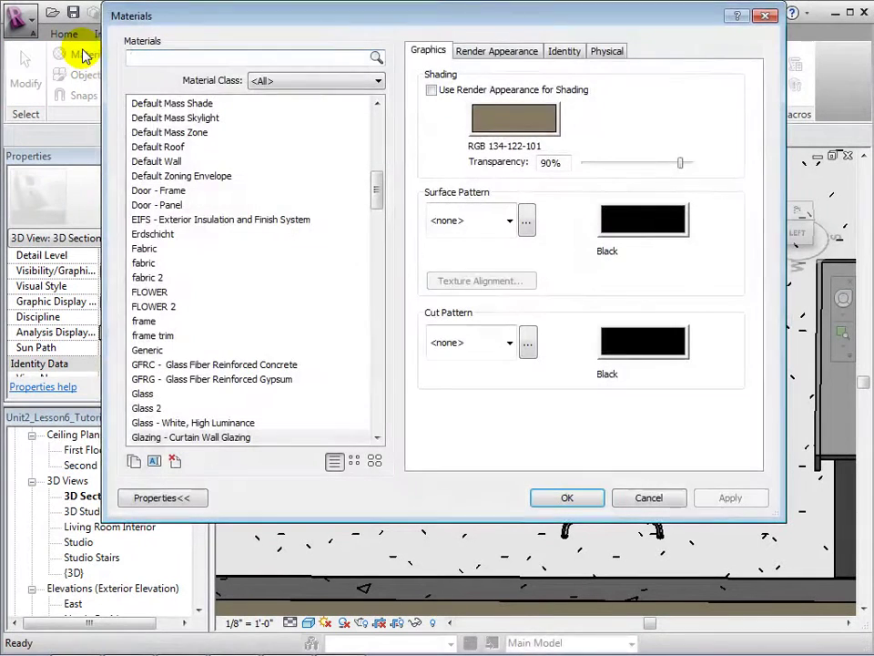
pyautogui.click(144, 395)
pyautogui.click(133, 460)
pyautogui.write('Glass Table')
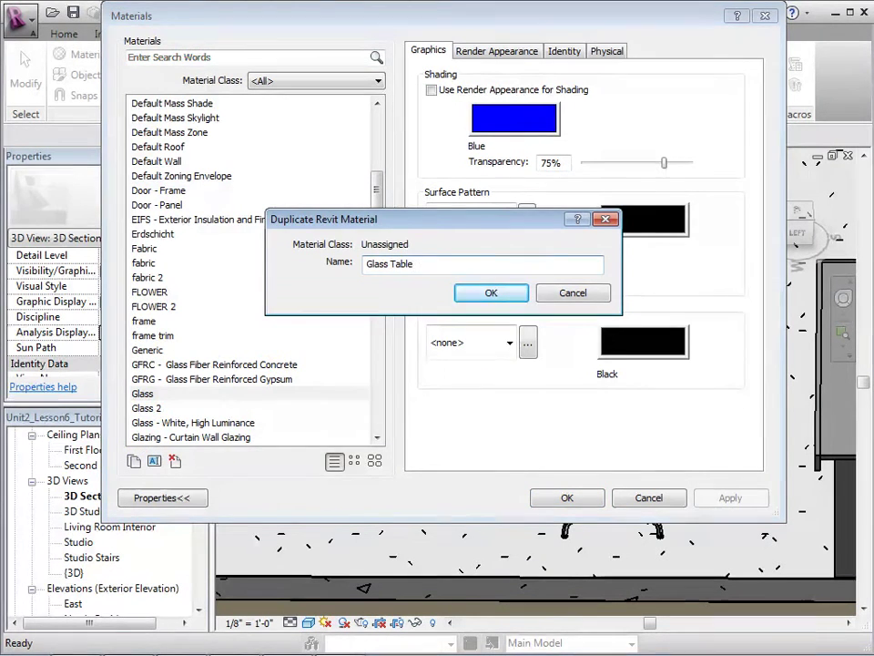
pyautogui.press('Return')
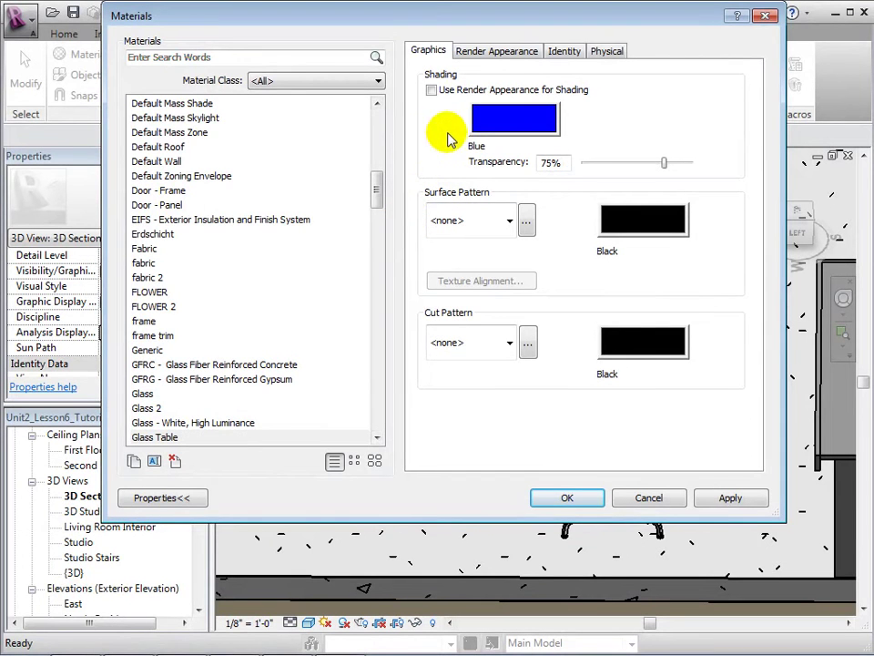
# Set Glass Table's render appearance to Frosted - Blue glass
pyautogui.click(480, 53)
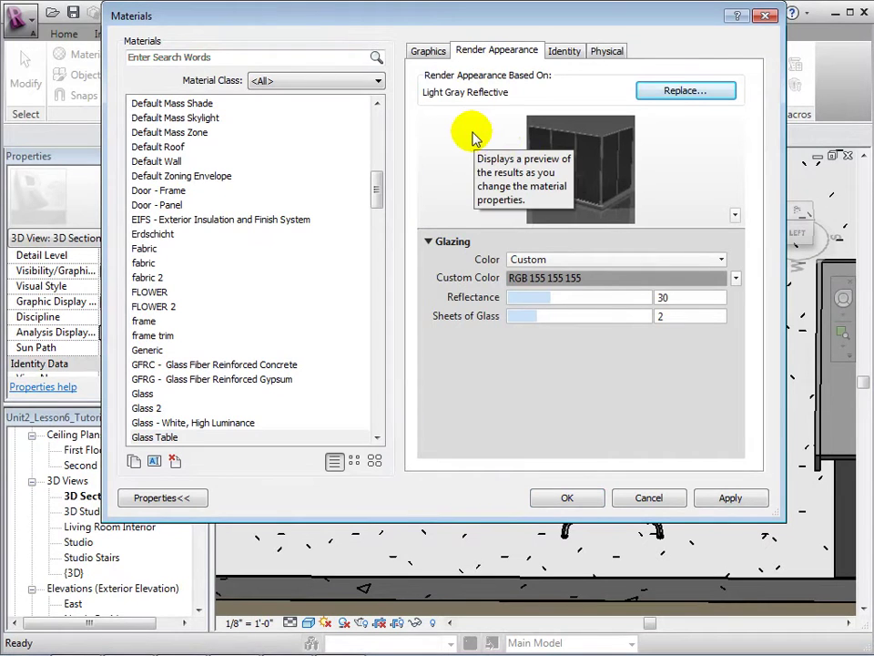
pyautogui.click(683, 92)
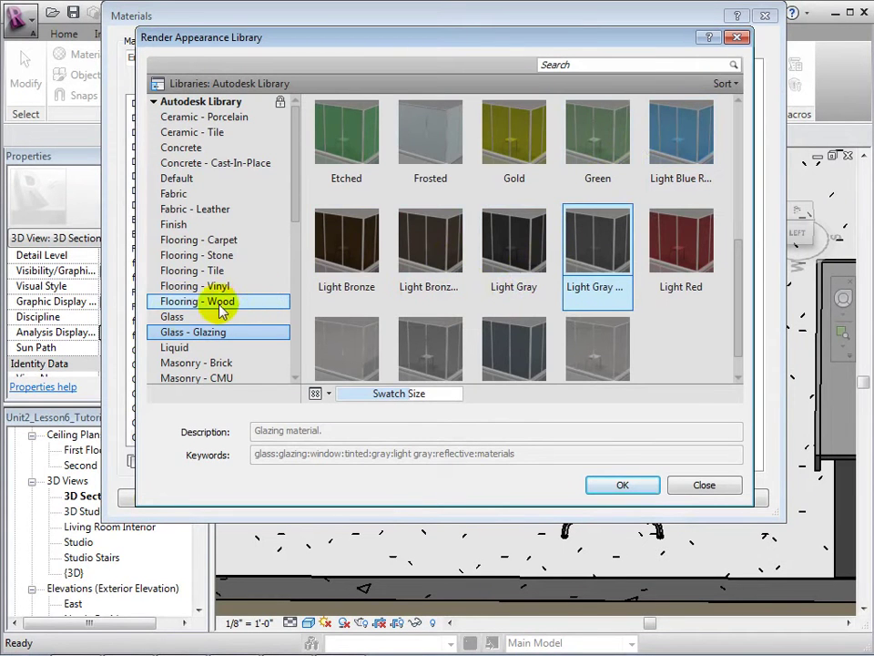
pyautogui.click(172, 317)
pyautogui.scroll(-1, 514, 212)
pyautogui.scroll(1, 638, 182)
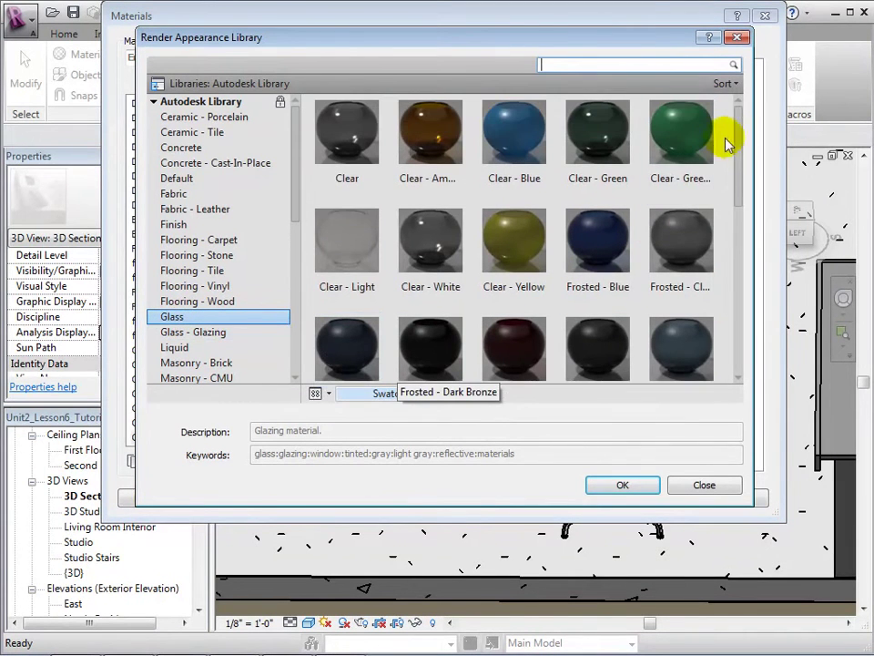
pyautogui.moveTo(738, 134)
pyautogui.mouseDown()
pyautogui.moveTo(747, 320)
pyautogui.moveTo(740, 128)
pyautogui.mouseUp()
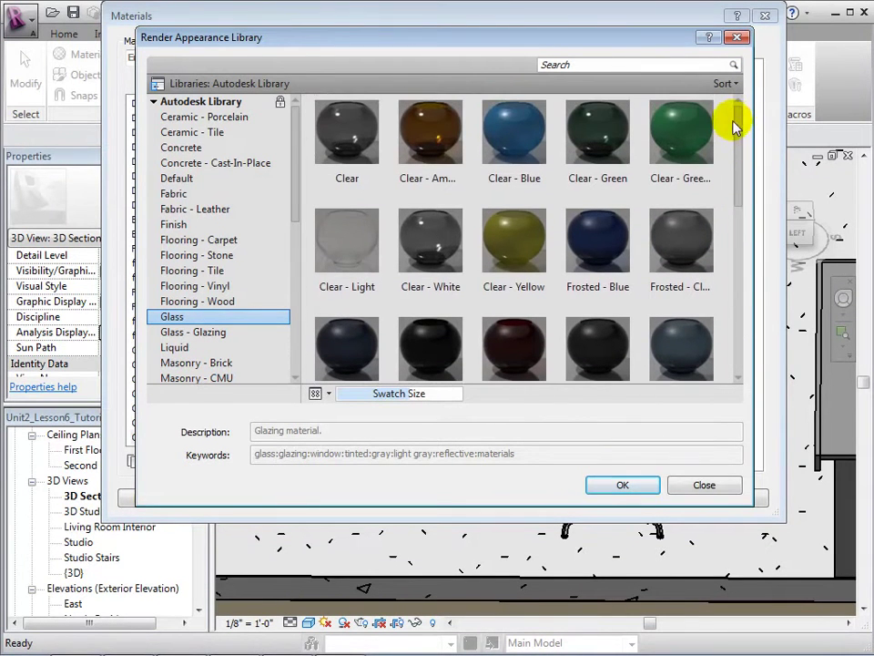
pyautogui.click(591, 242)
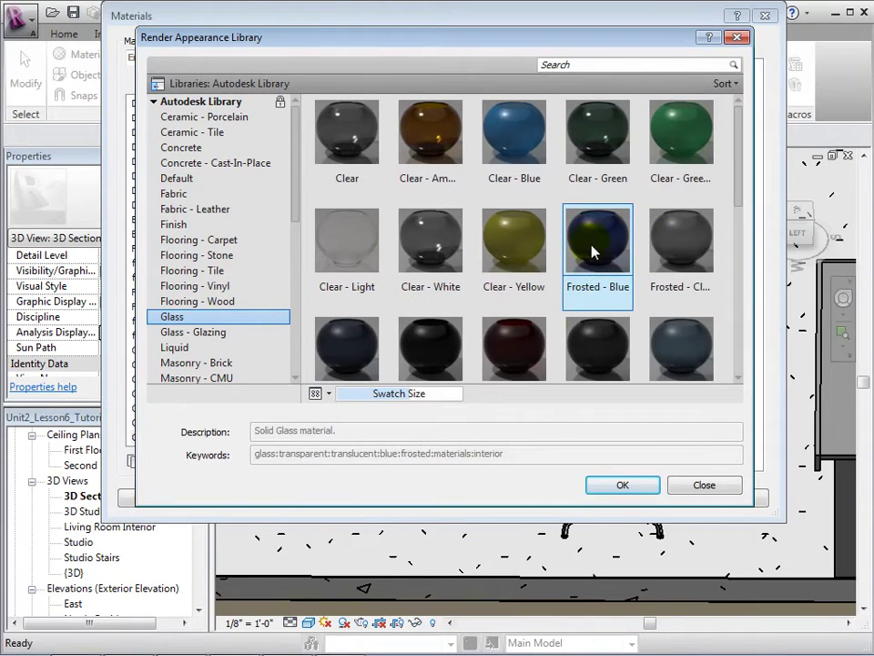
pyautogui.click(619, 483)
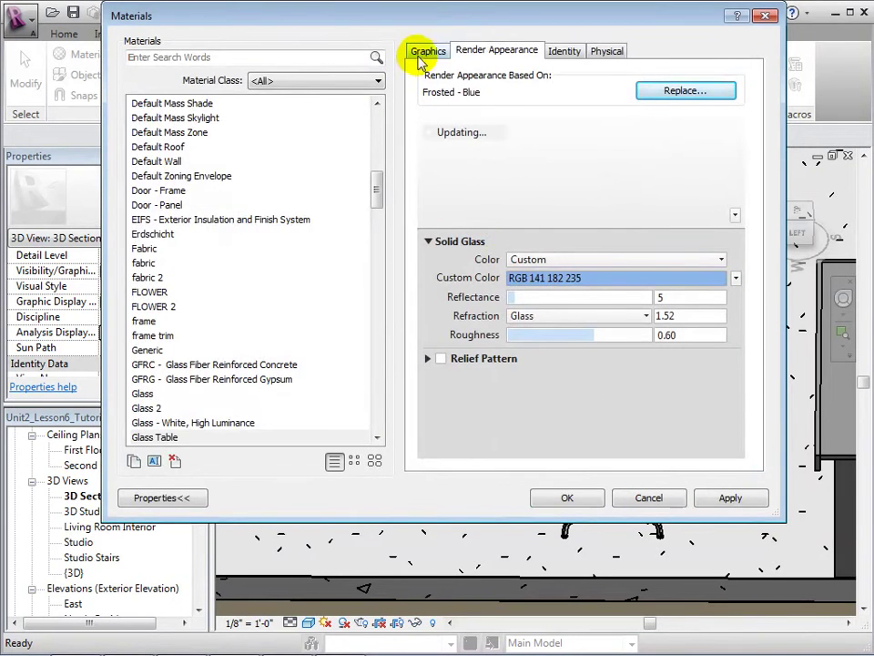
# Make Glass Table's shading use its render appearance and close Materials
pyautogui.click(424, 53)
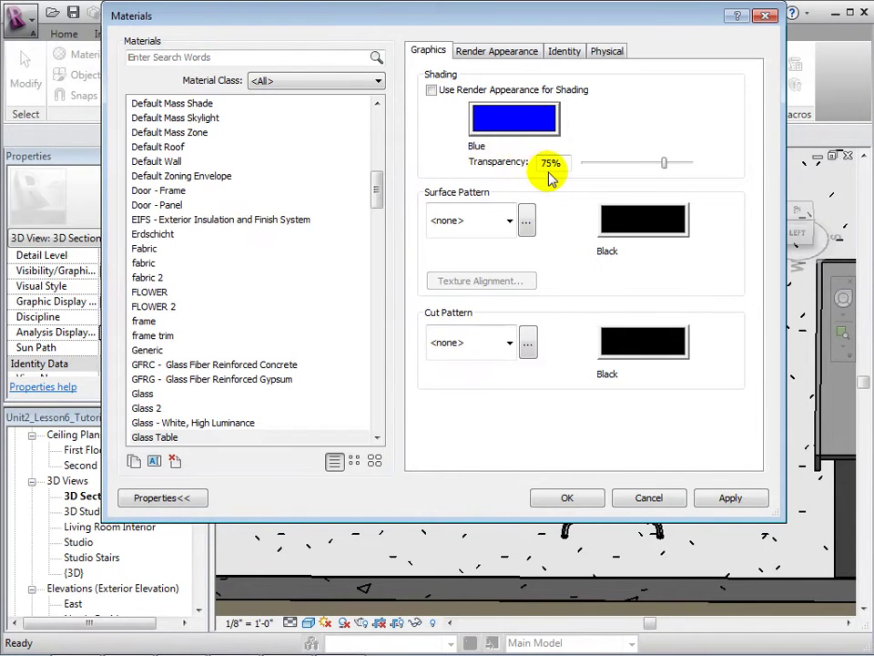
pyautogui.click(432, 90)
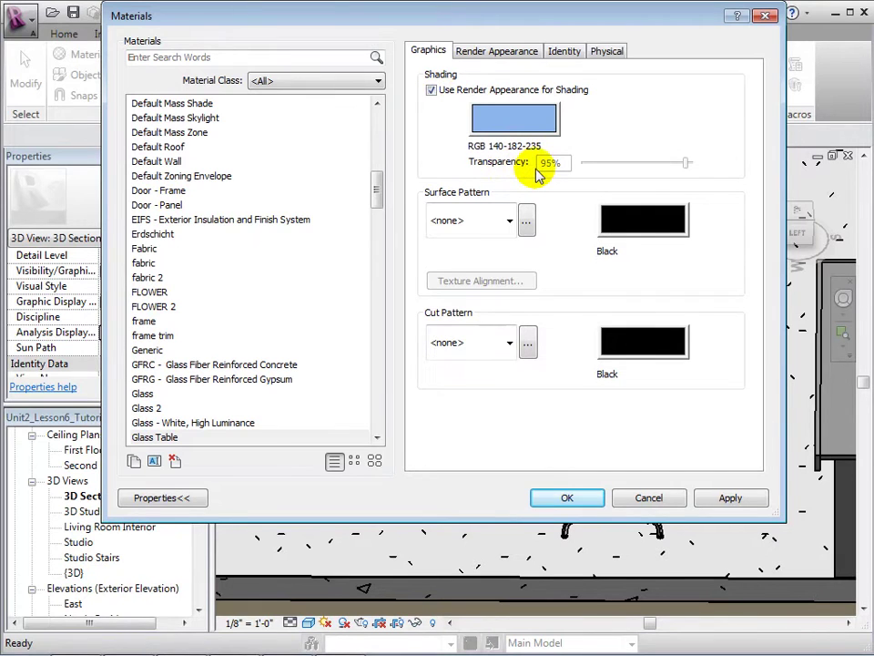
pyautogui.click(543, 497)
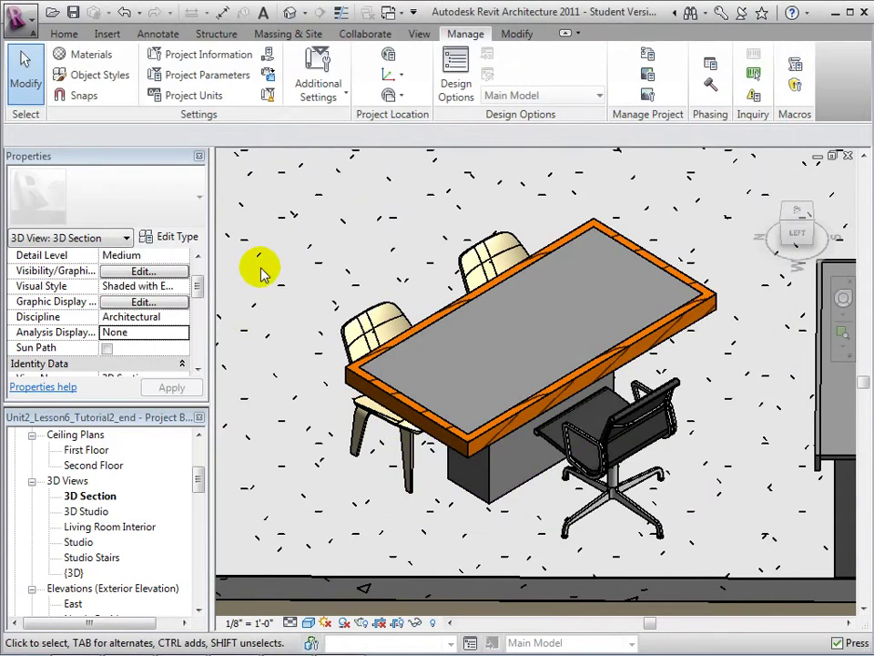
# Set the console table's Table Surface material to Glass Table
pyautogui.click(438, 305)
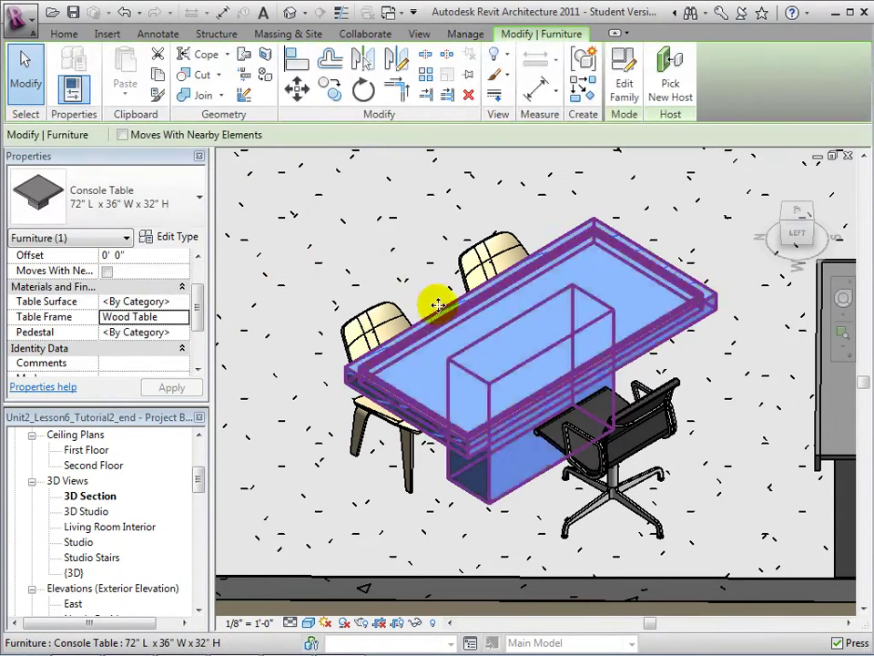
pyautogui.click(182, 302)
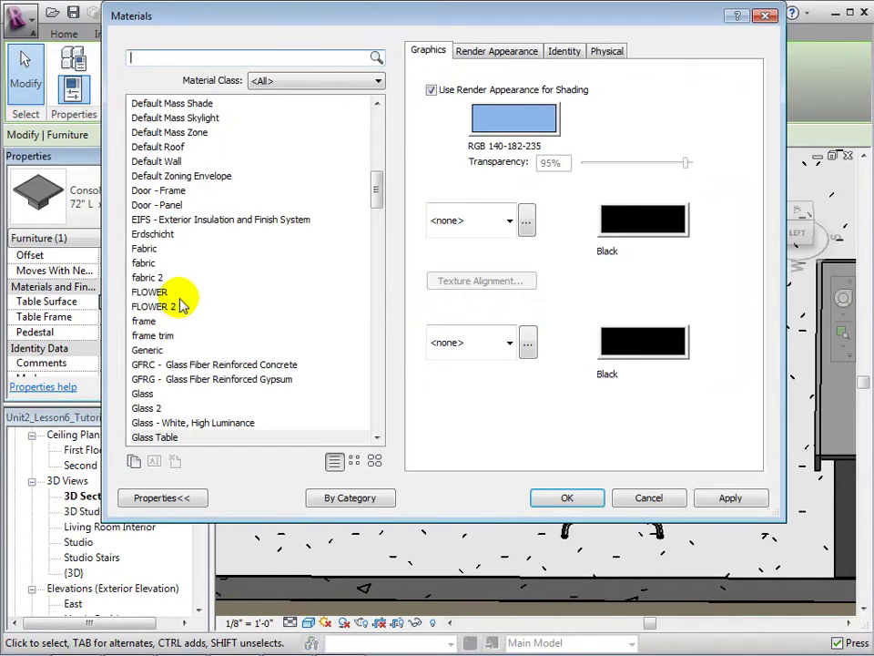
pyautogui.click(164, 438)
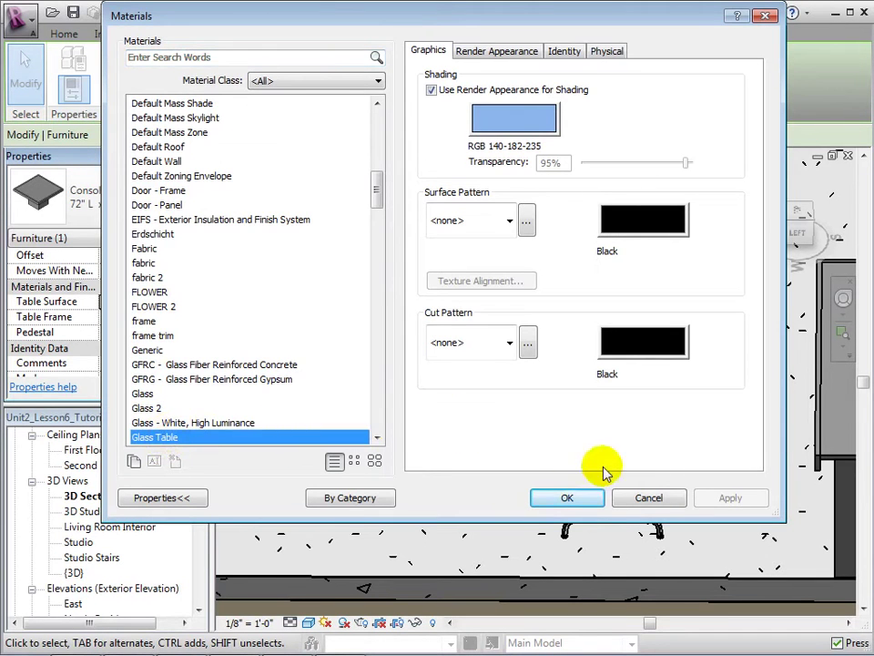
pyautogui.click(574, 498)
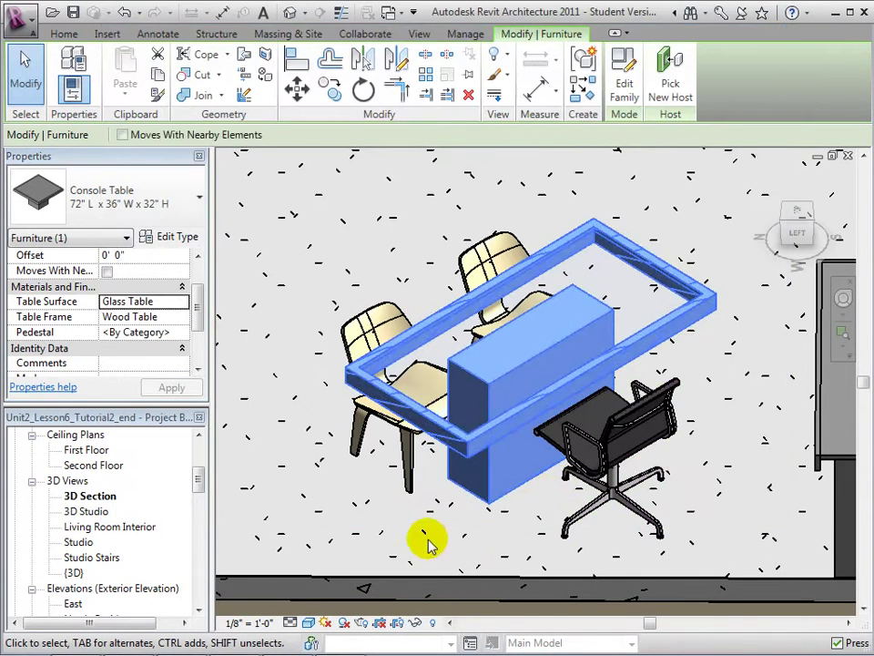
pyautogui.click(406, 541)
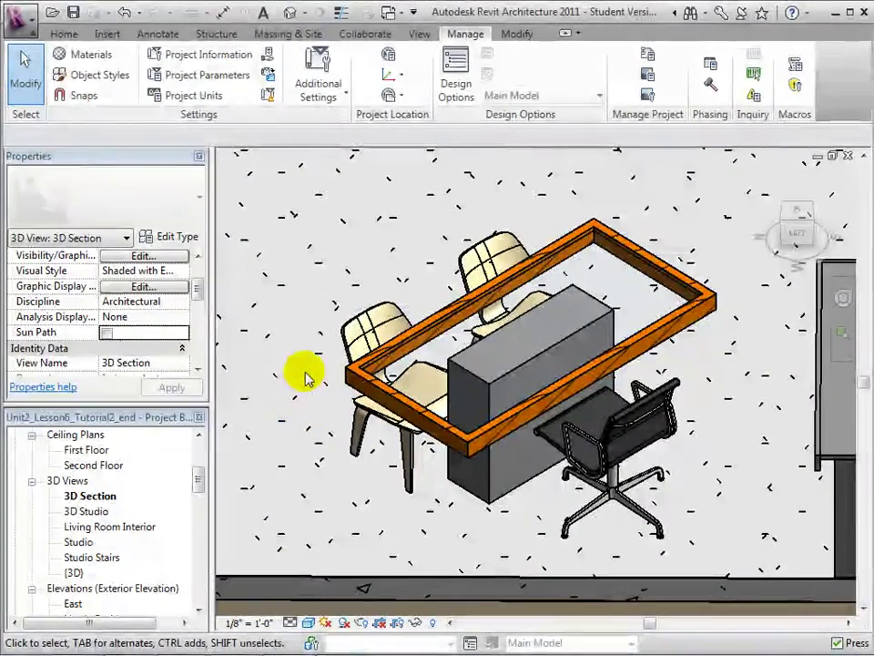
# Duplicate Stone into a new Stone Table material and show its render appearance
pyautogui.click(80, 52)
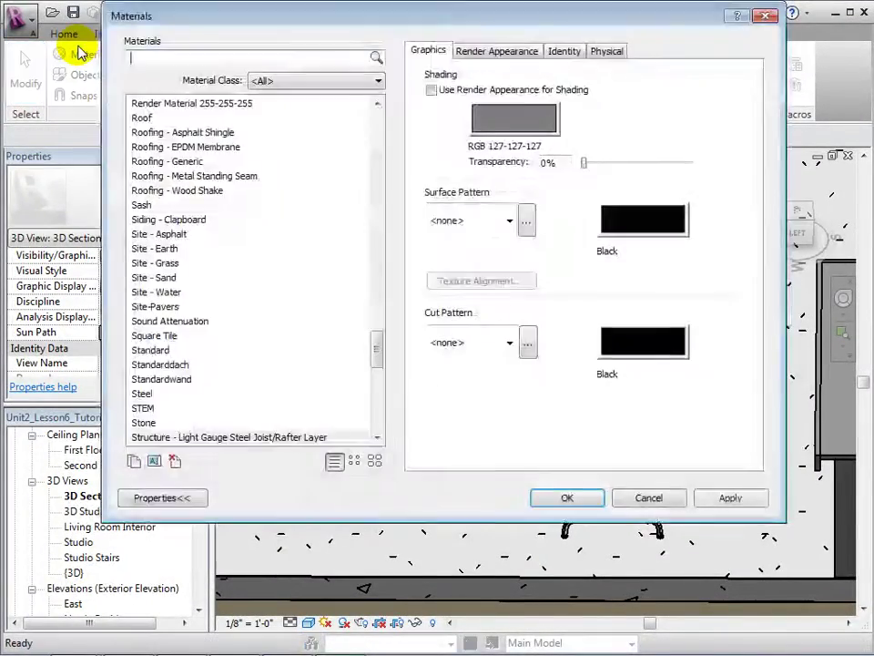
pyautogui.click(144, 422)
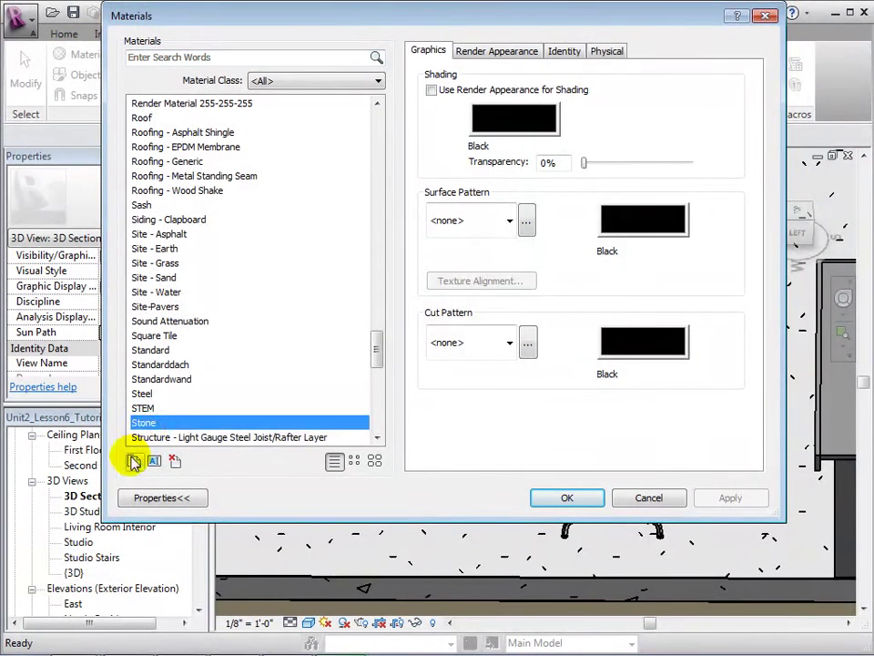
pyautogui.click(133, 462)
pyautogui.write('Stone Table')
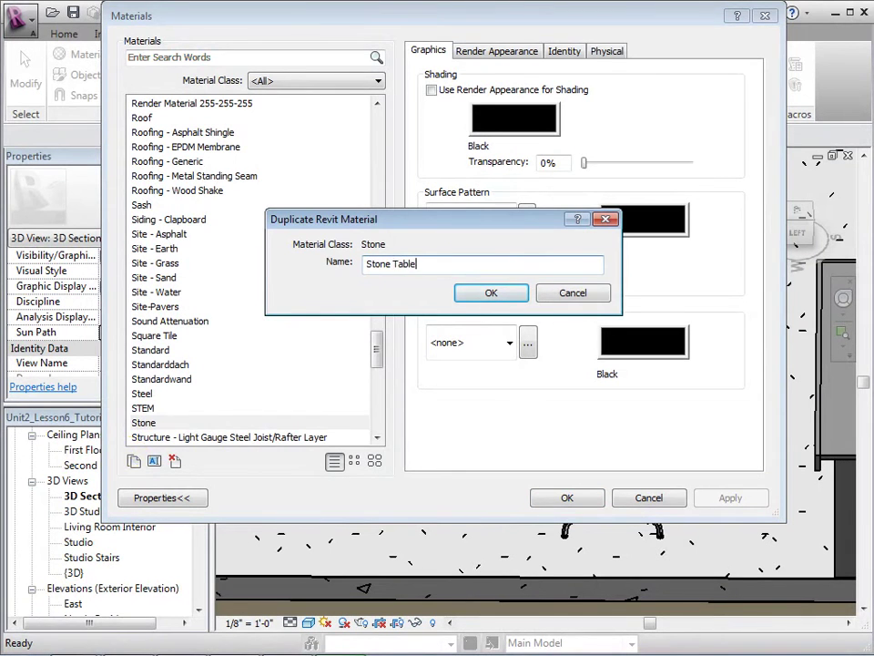
pyautogui.press('Return')
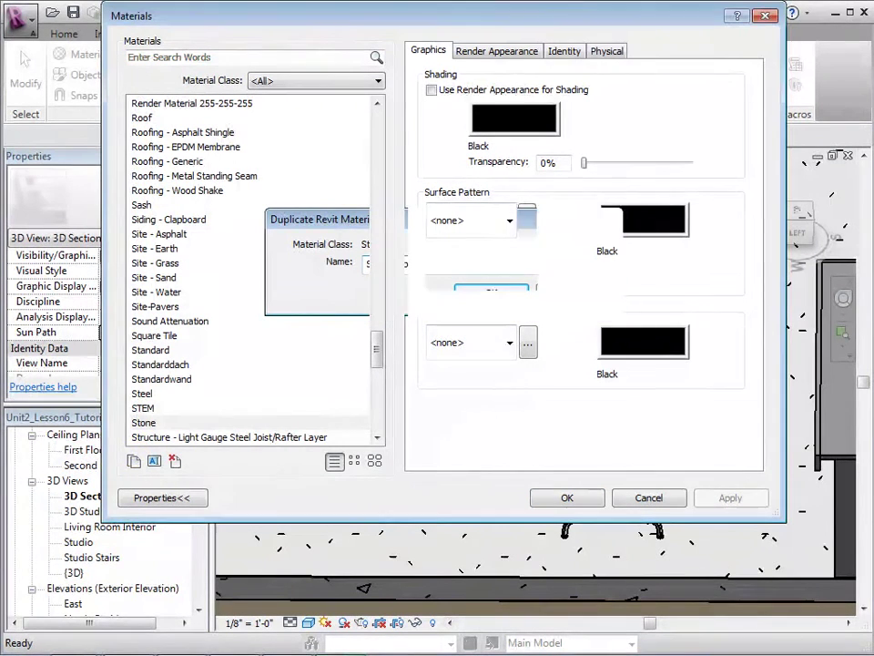
pyautogui.click(148, 439)
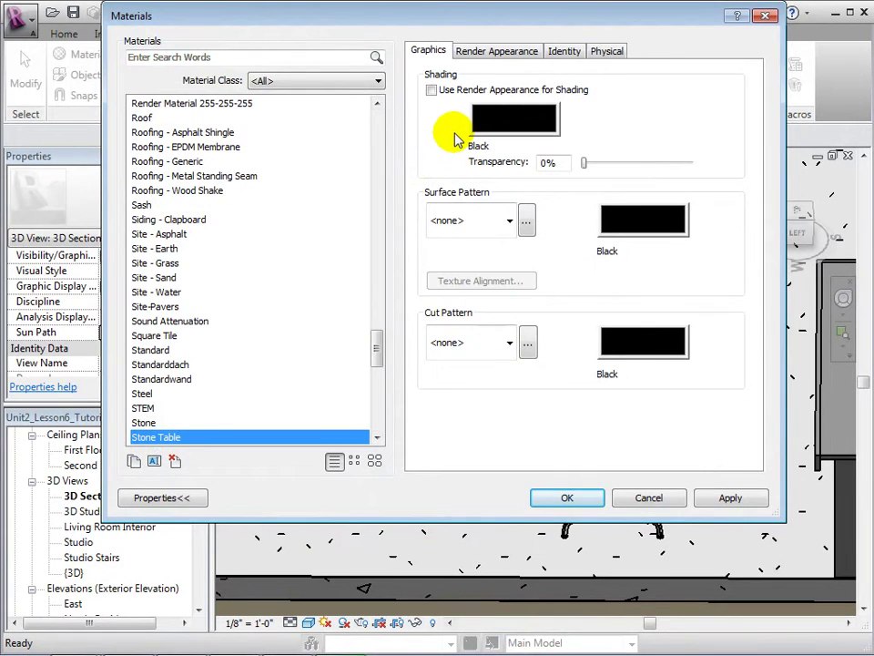
pyautogui.click(470, 56)
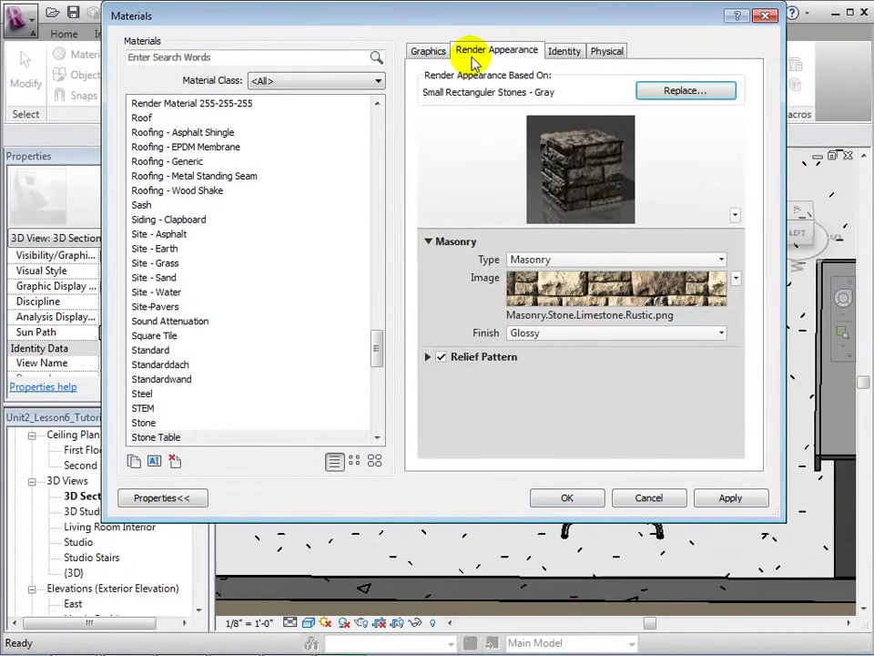
# Swap Stone Table's texture for the Brecha Vendome image from Materials Images > Stone - Marble
pyautogui.click(584, 316)
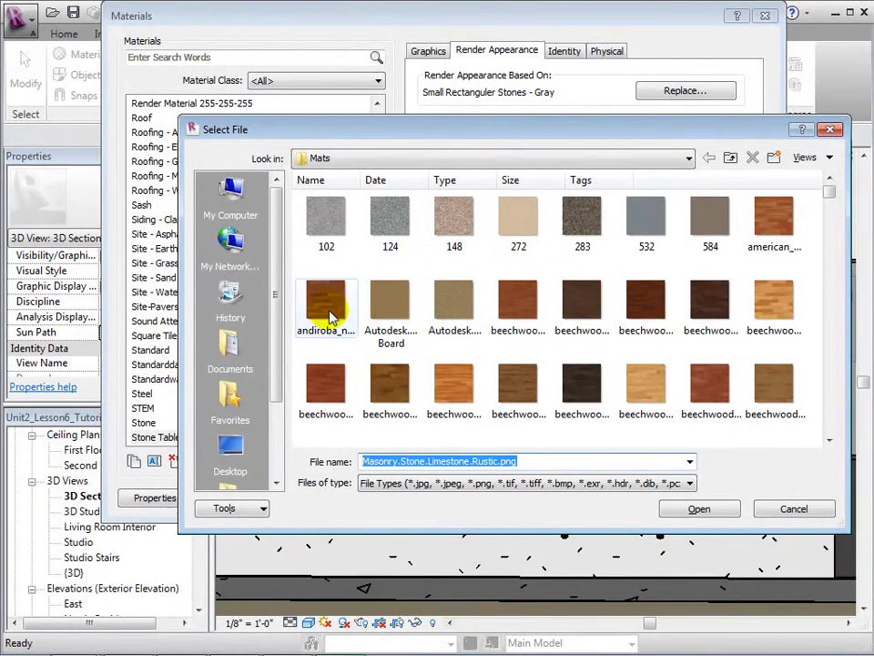
pyautogui.click(231, 456)
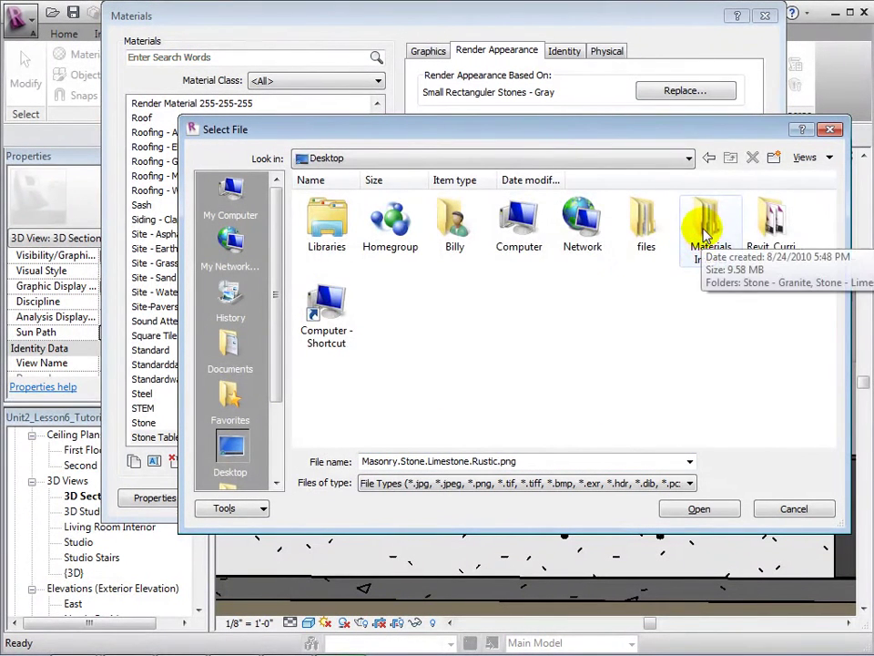
pyautogui.doubleClick(703, 232)
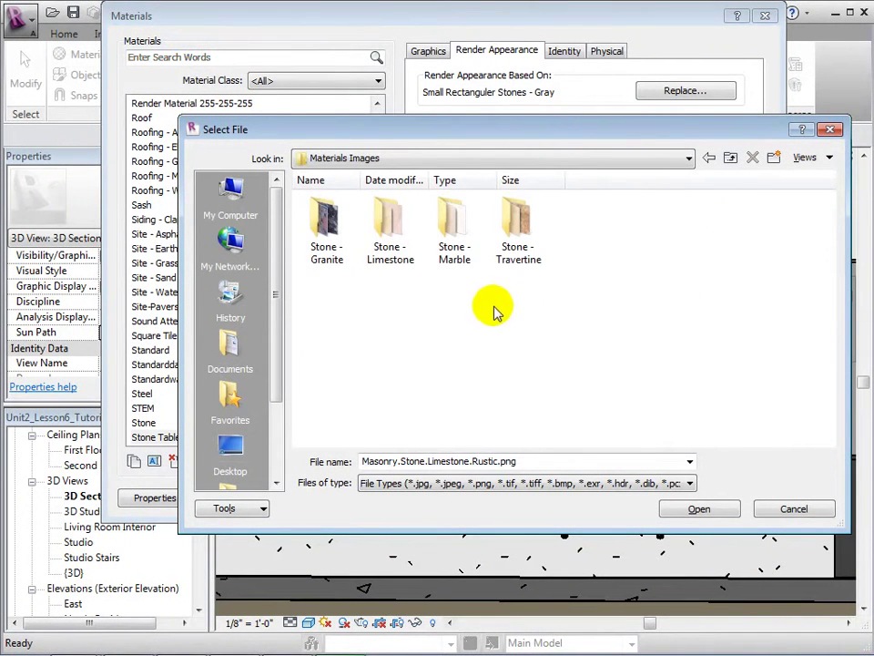
pyautogui.doubleClick(454, 228)
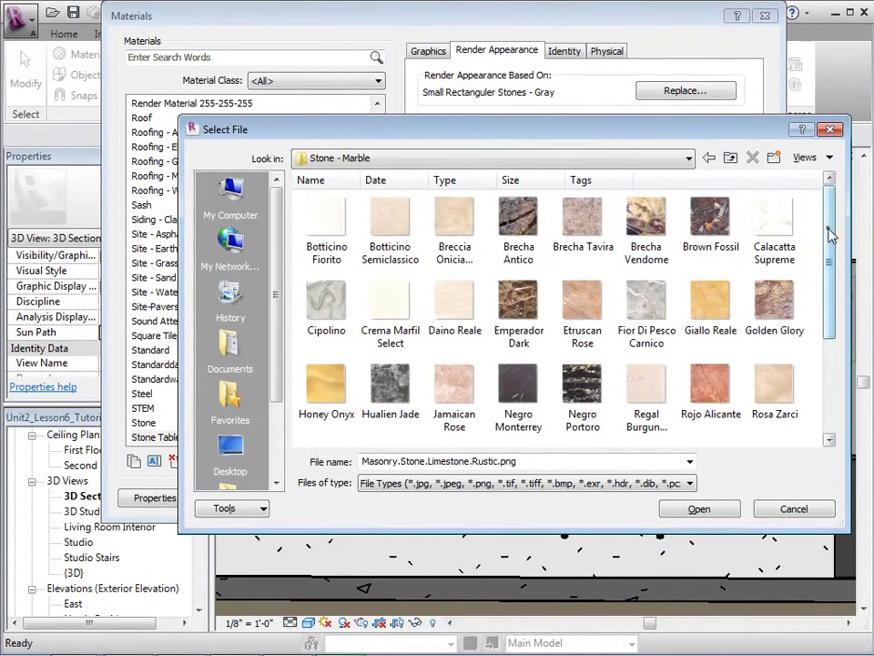
pyautogui.moveTo(831, 235)
pyautogui.mouseDown()
pyautogui.moveTo(829, 350)
pyautogui.moveTo(826, 218)
pyautogui.mouseUp()
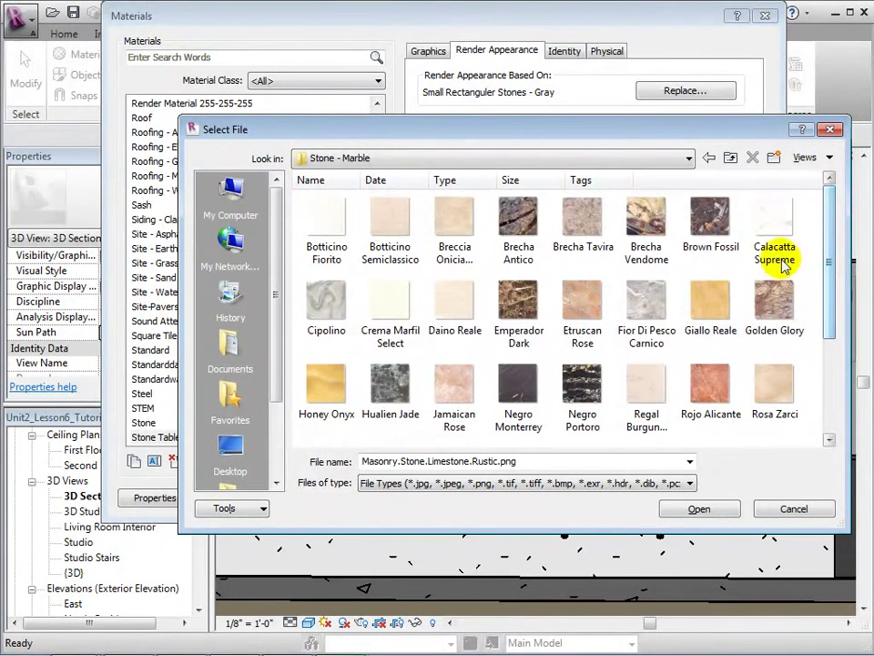
pyautogui.doubleClick(646, 223)
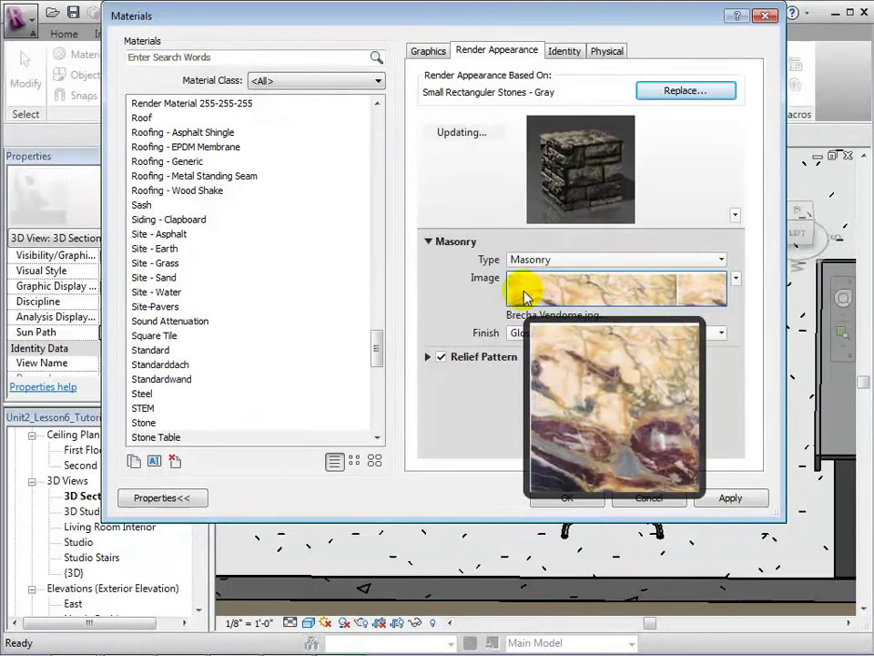
# Give Stone Table a Matte finish with shading from its render appearance
pyautogui.click(719, 333)
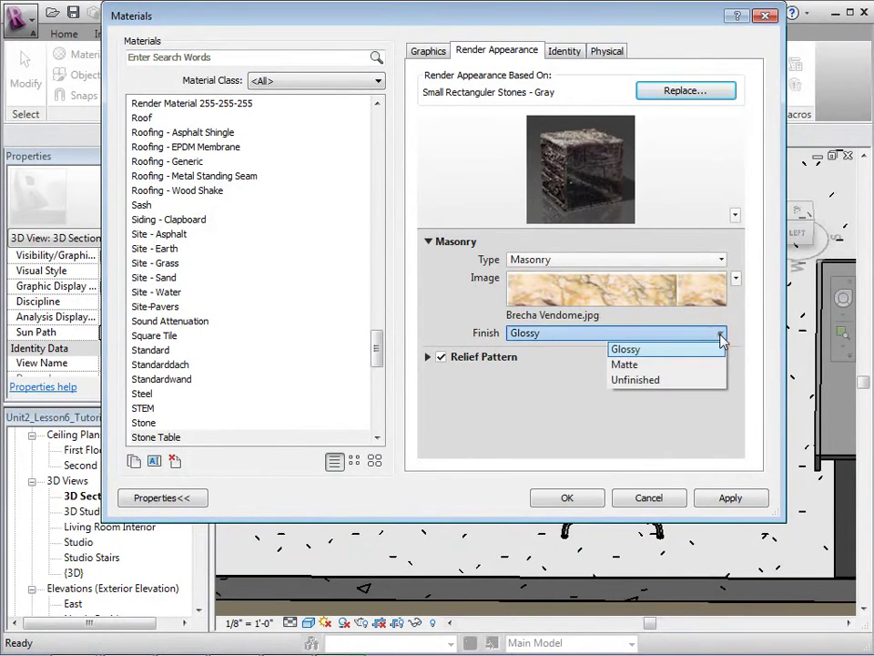
pyautogui.click(657, 364)
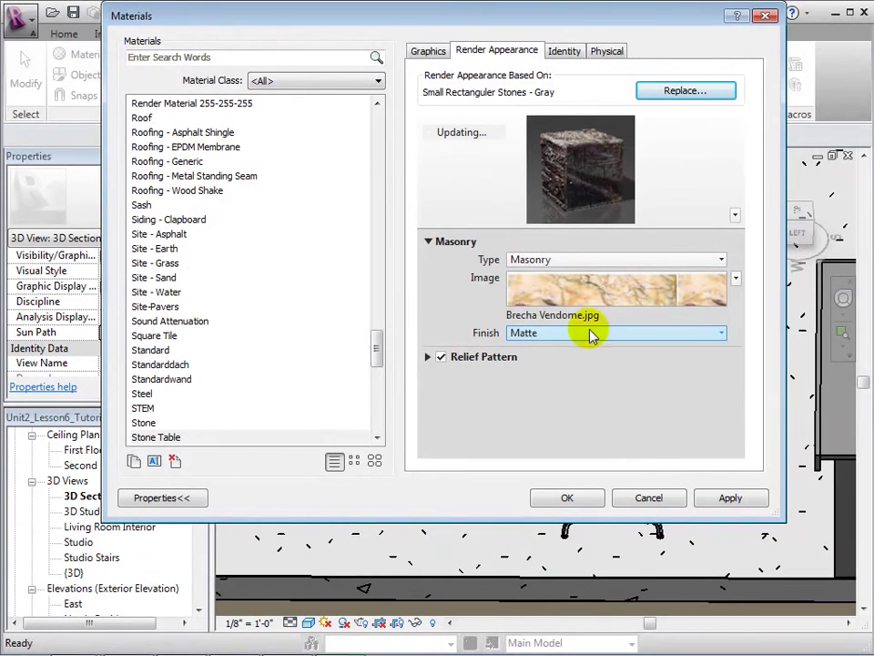
pyautogui.click(421, 51)
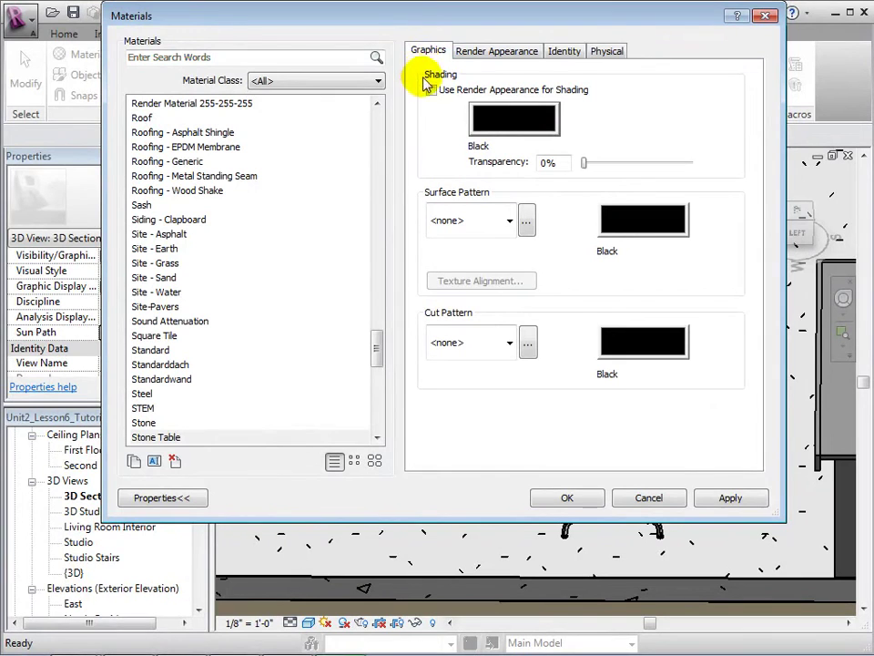
pyautogui.click(431, 90)
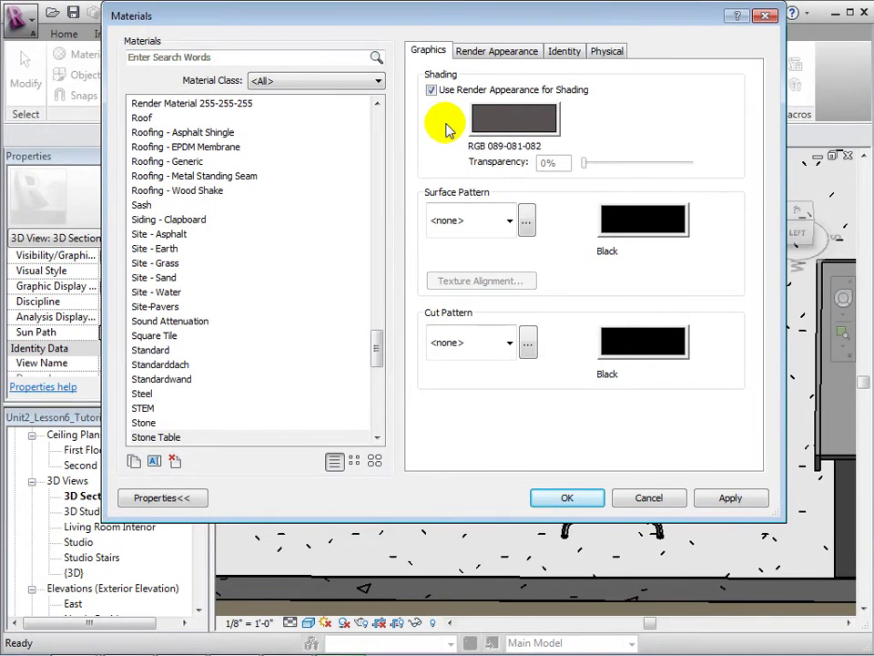
pyautogui.click(547, 499)
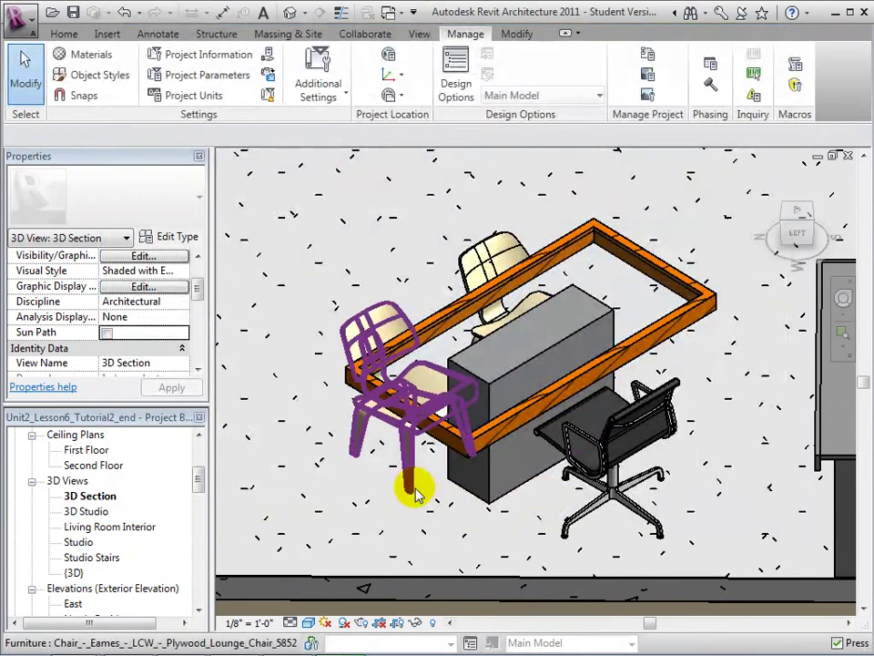
# Set the console table's Pedestal material to Stone Table and switch the view to Realistic
pyautogui.click(474, 445)
pyautogui.click(185, 318)
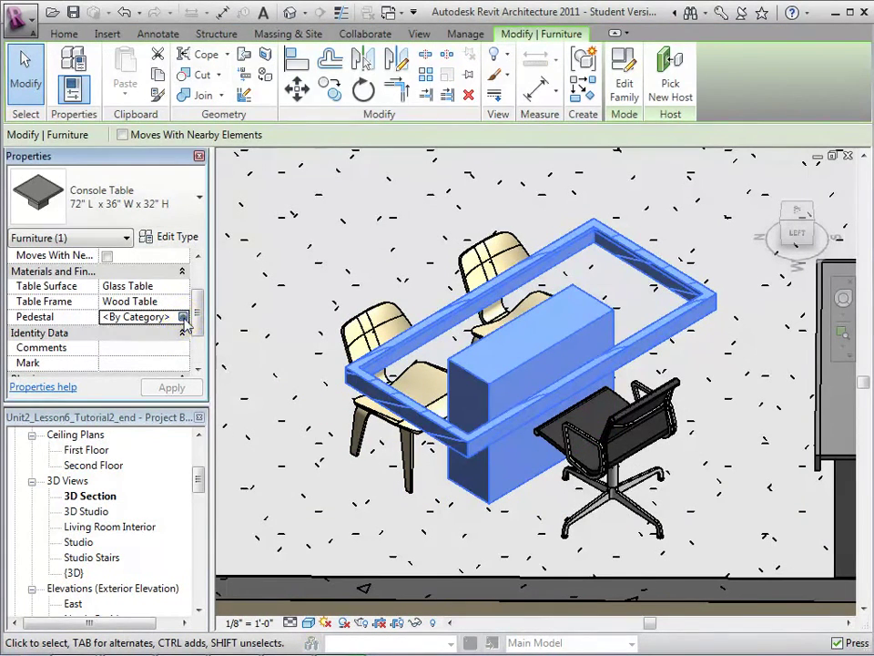
pyautogui.click(172, 438)
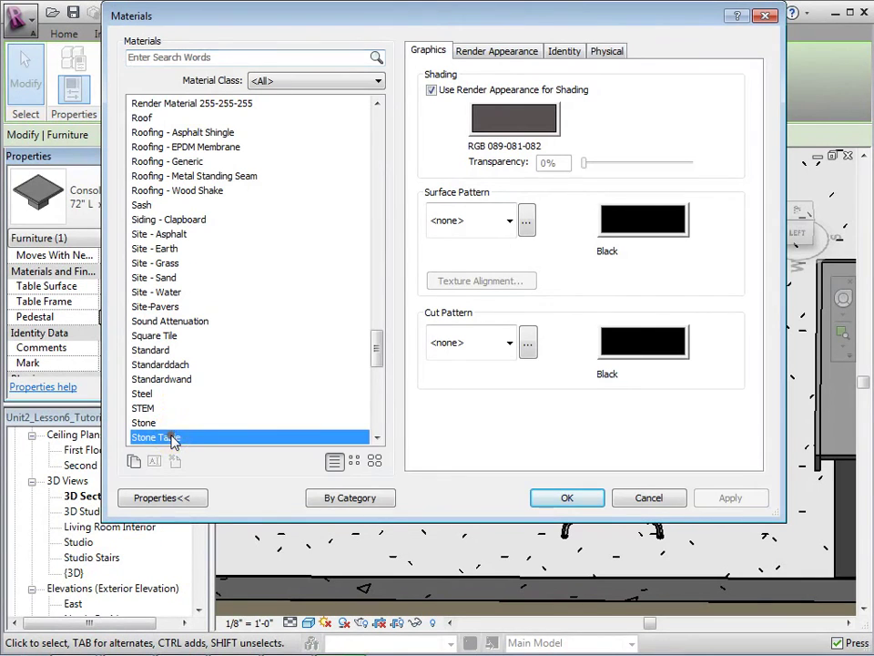
pyautogui.click(567, 498)
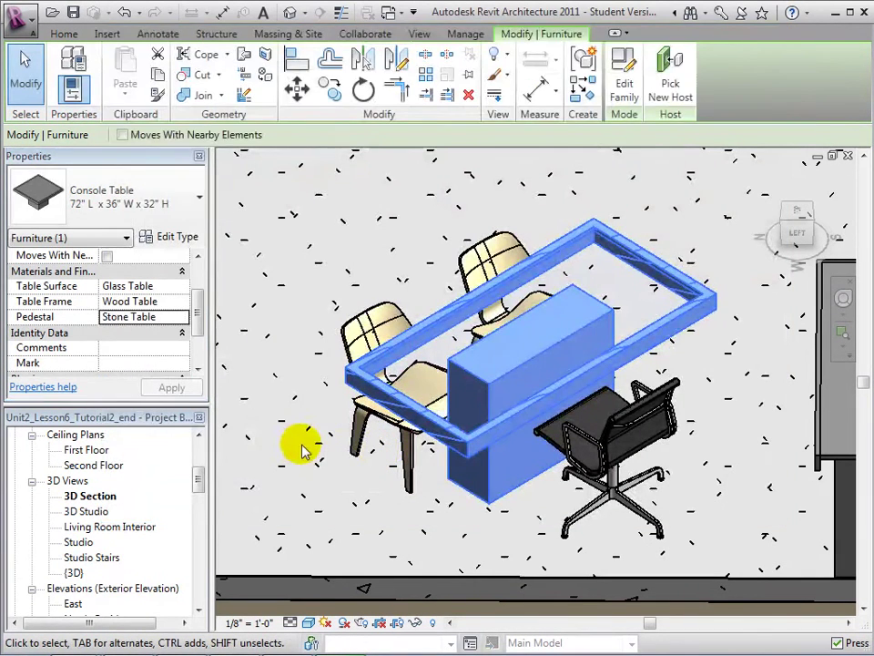
pyautogui.click(304, 450)
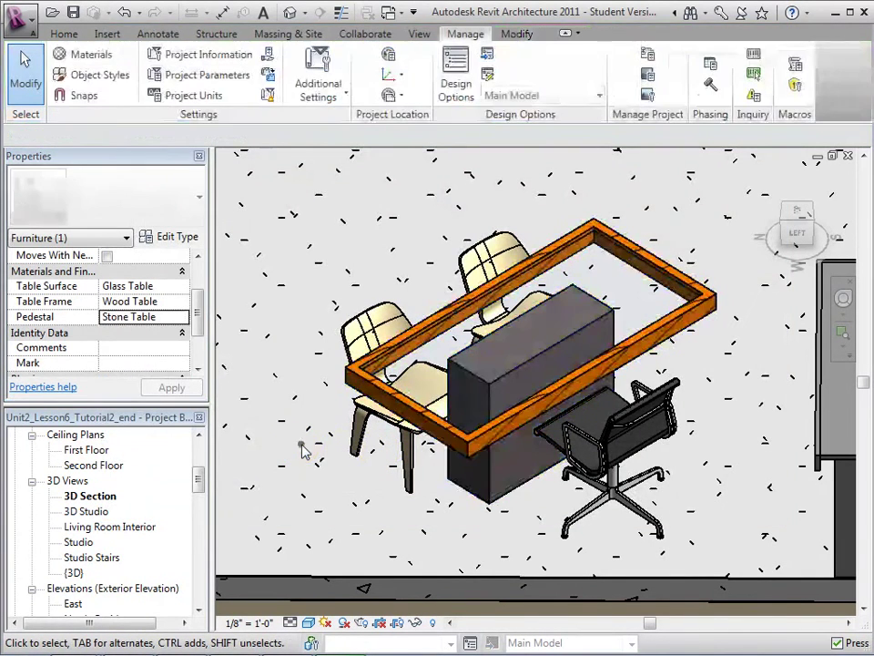
pyautogui.click(308, 622)
pyautogui.click(330, 605)
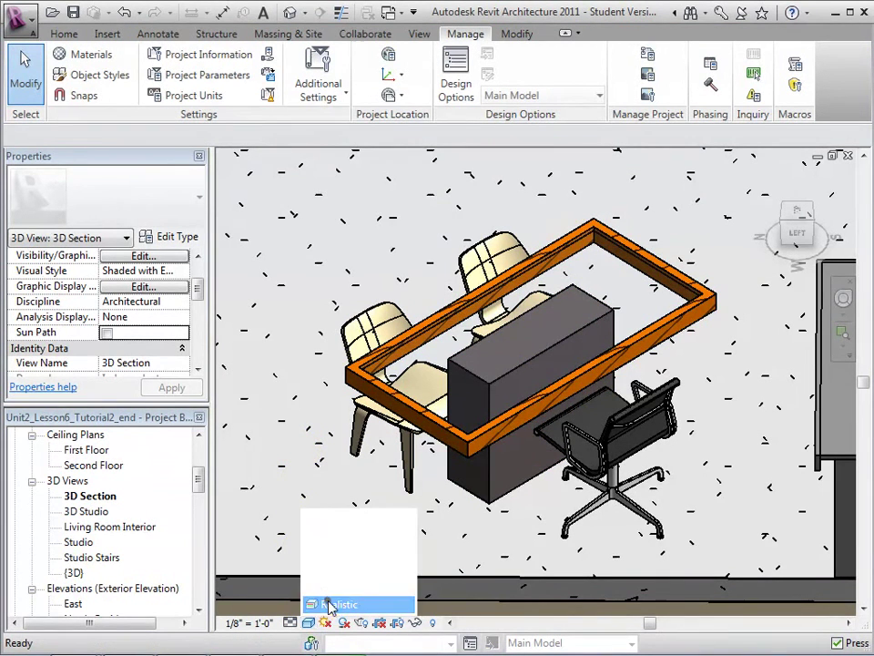